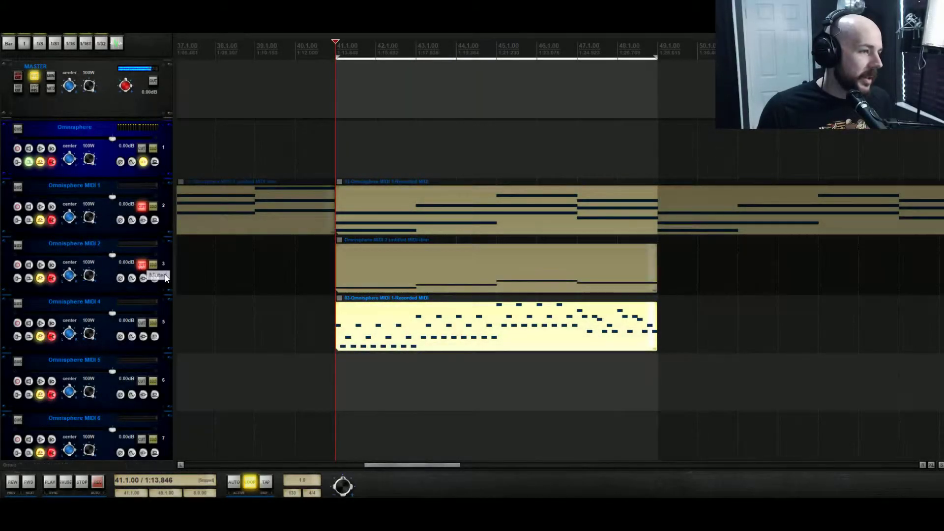
# Step: Insert a new top track named 'Shimmer Reverb' and open its FX chain
pyautogui.rightClick(90, 127)
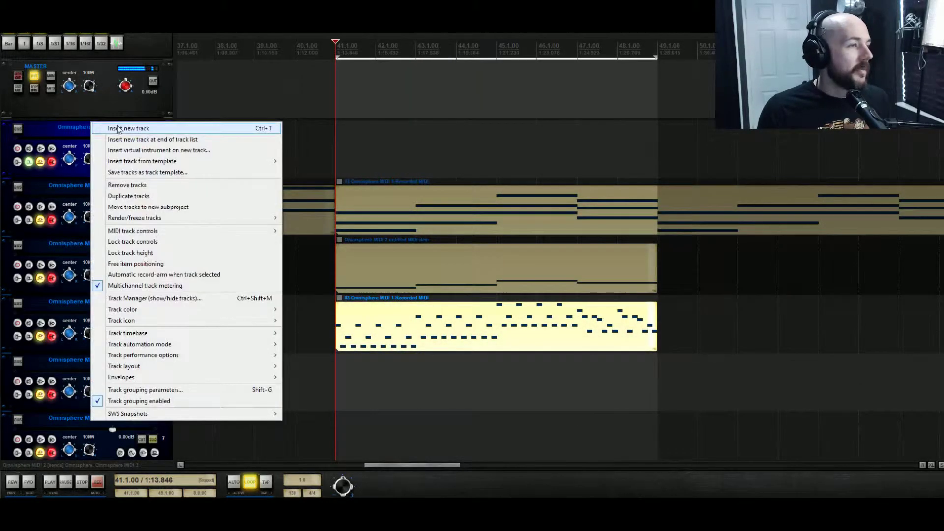
pyautogui.click(116, 129)
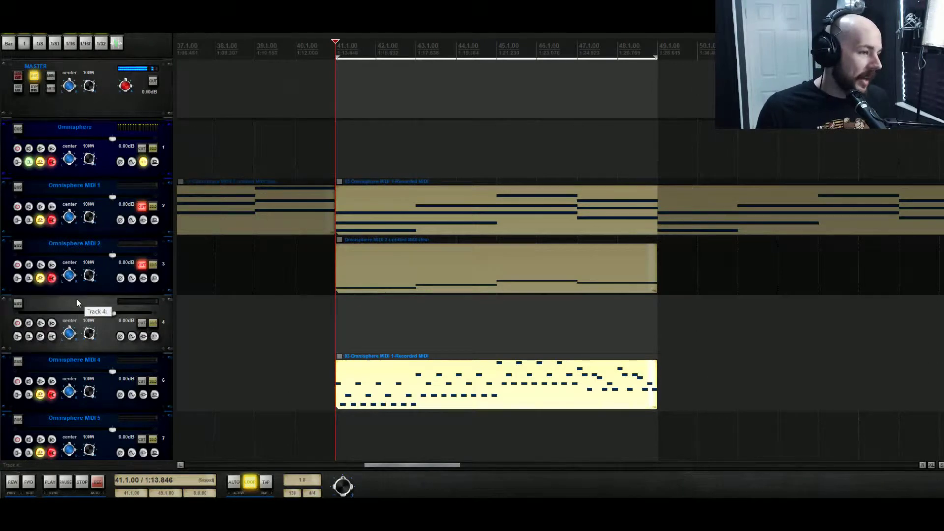
pyautogui.scroll(-5, 122, 448)
pyautogui.scroll(5, 69, 132)
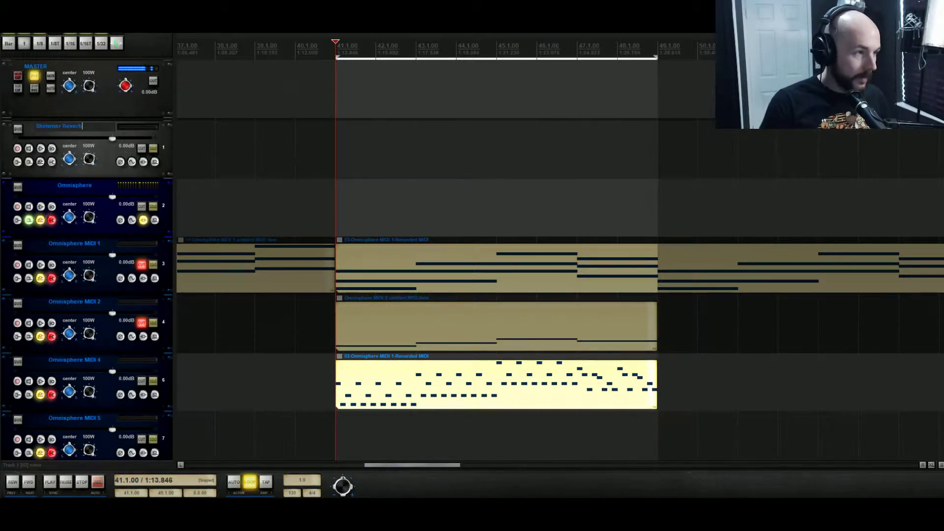
pyautogui.click(143, 164)
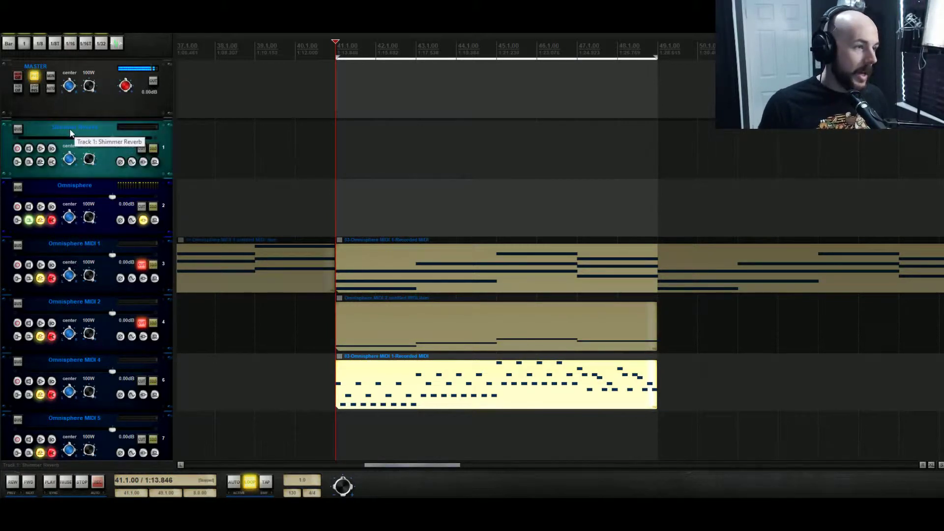
pyautogui.click(143, 163)
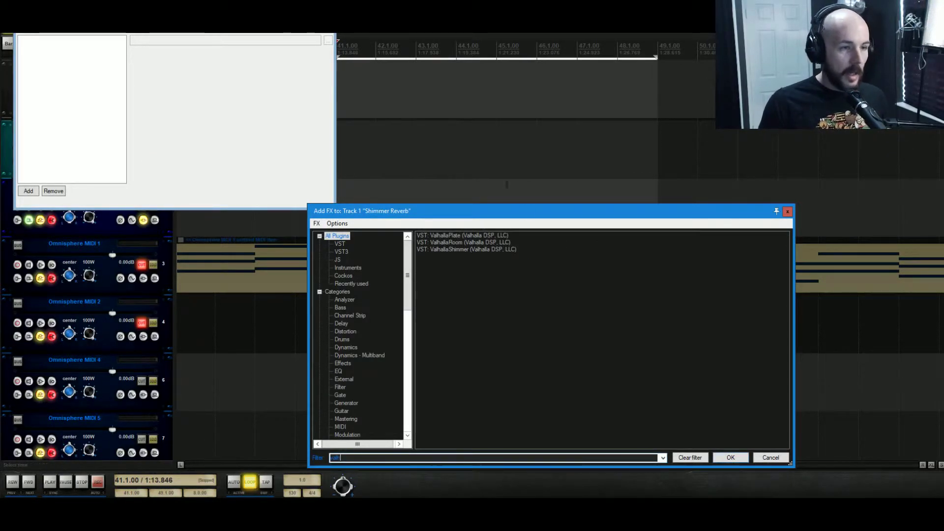
# Step: Add VST: ValhallaShimmer from the Valhalla list and move its plugin window right
pyautogui.press('Down')
pyautogui.press('Down')
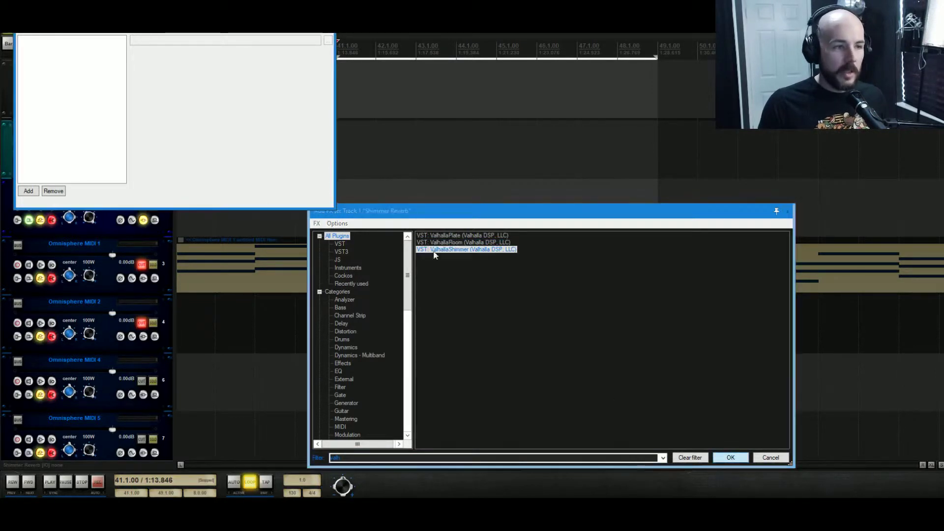
pyautogui.click(742, 460)
pyautogui.moveTo(321, 32); pyautogui.dragTo(535, 33)
pyautogui.scroll(-5, 266, 330)
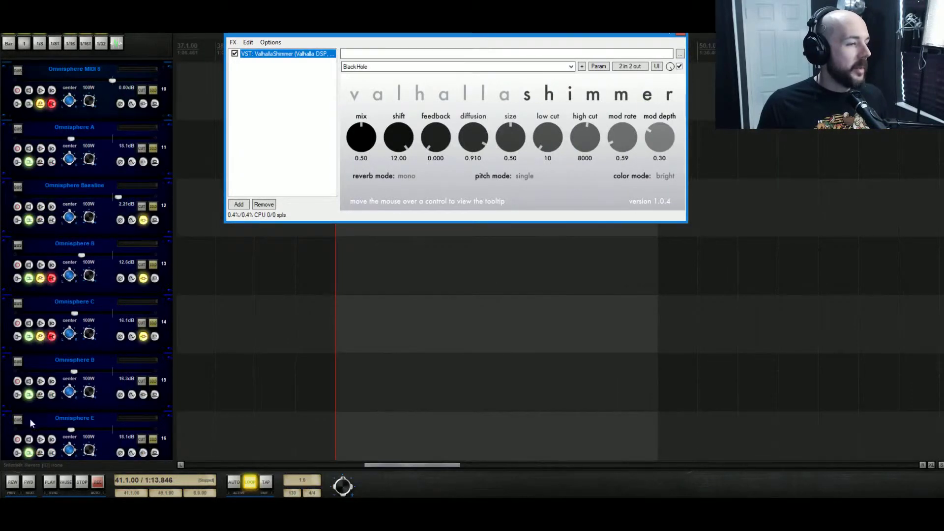
# Step: Add a send from Omnisphere D to track 1, Shimmer Reverb
pyautogui.click(40, 395)
pyautogui.click(266, 436)
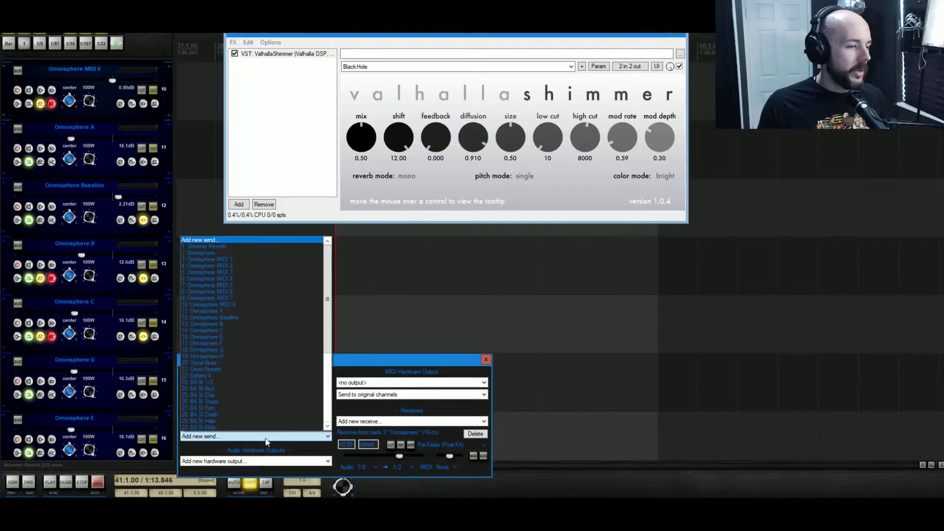
pyautogui.click(221, 246)
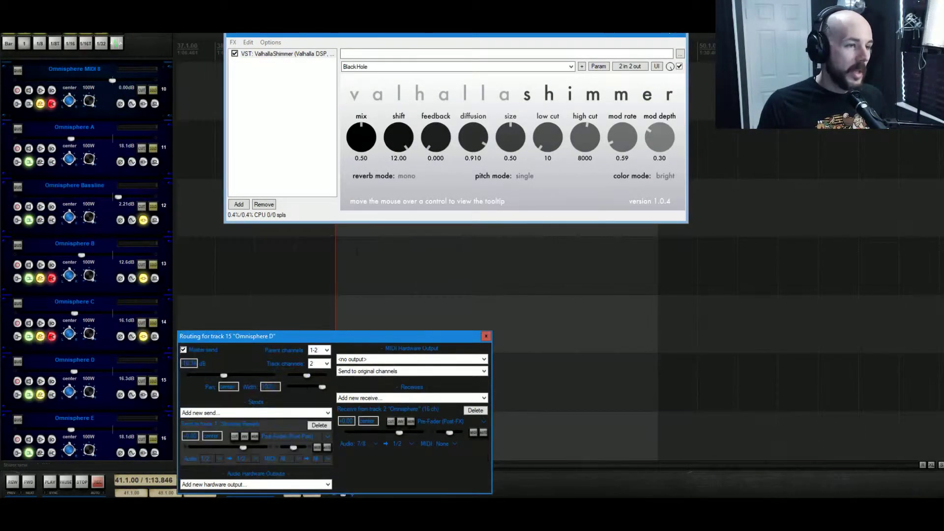
# Step: Turn the shimmer mix fully wet to 1.00 and play back to hear the send
pyautogui.moveTo(358, 142); pyautogui.dragTo(327, 54)
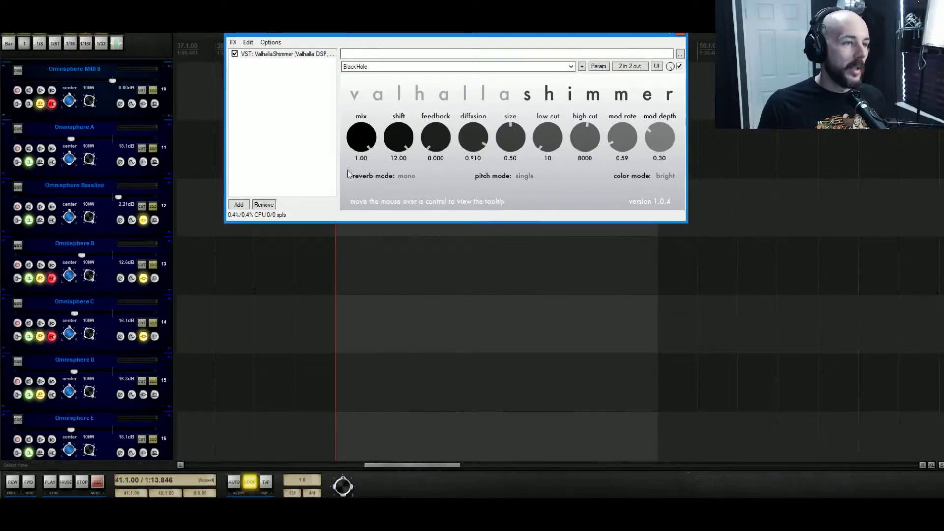
pyautogui.scroll(10, 231, 269)
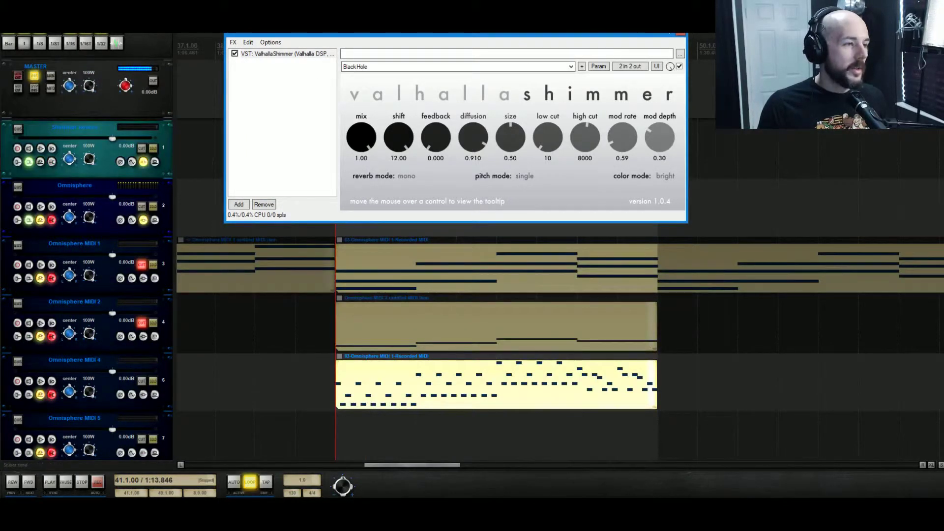
pyautogui.press('space')
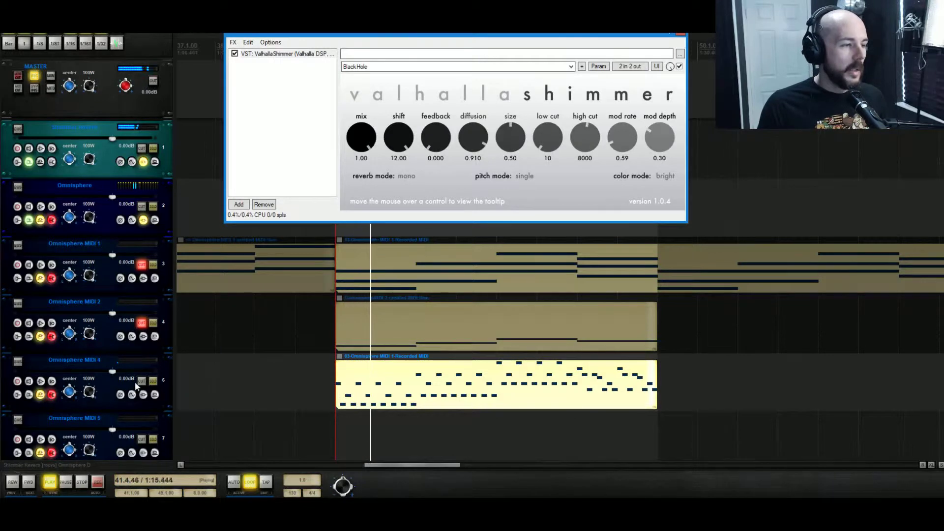
pyautogui.scroll(-8, 38, 460)
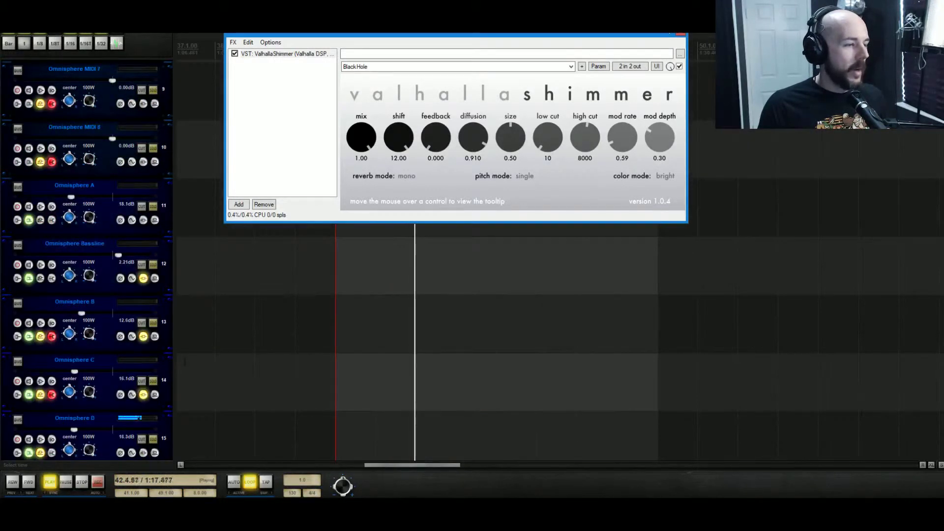
pyautogui.click(52, 453)
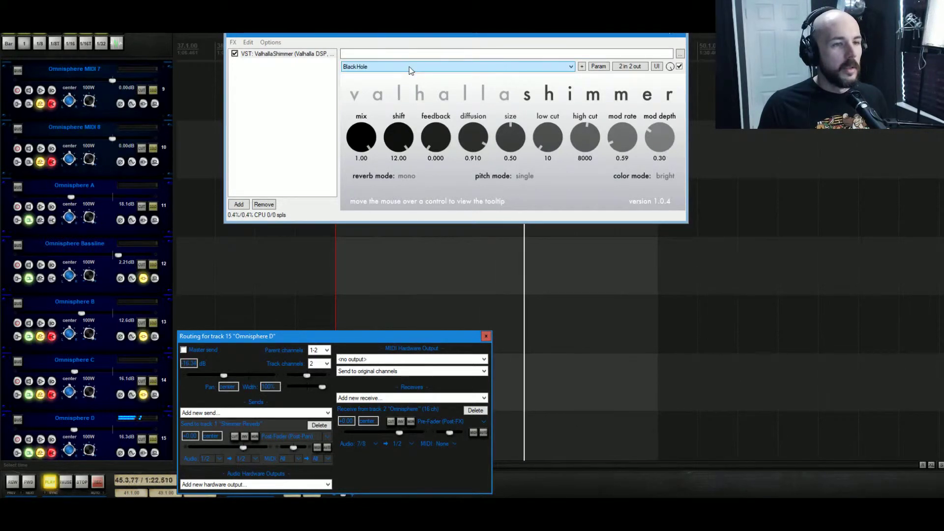
pyautogui.press('space')
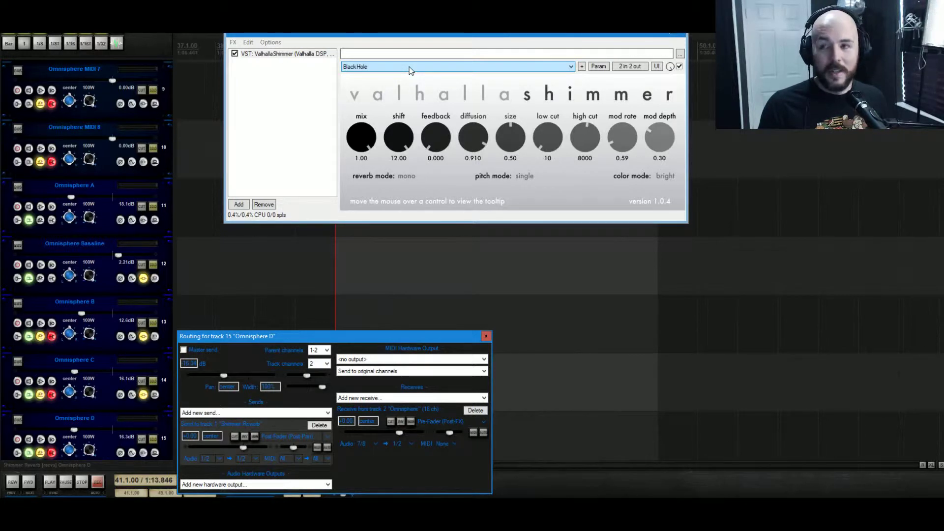
# Step: Audition the bigStereo reverb mode, then load the ConcertHall preset on ValhallaShimmer
pyautogui.click(409, 68)
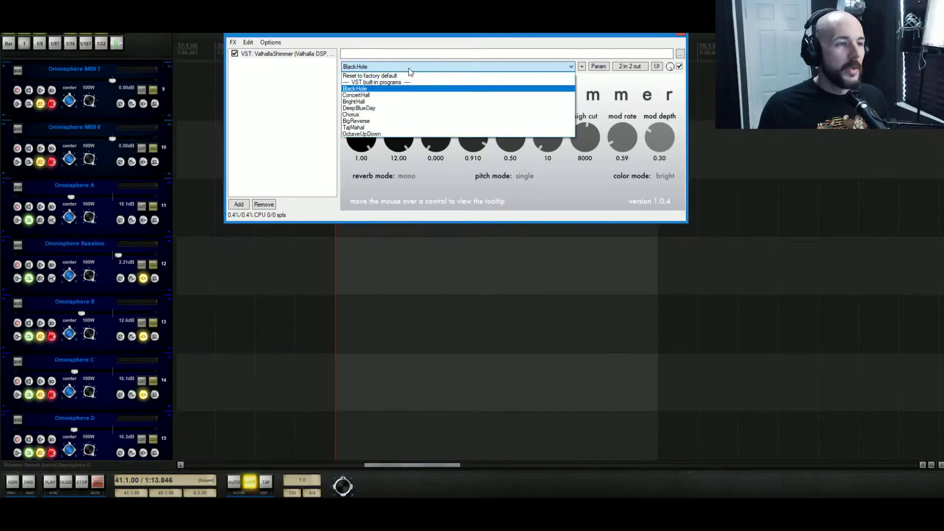
pyautogui.click(392, 89)
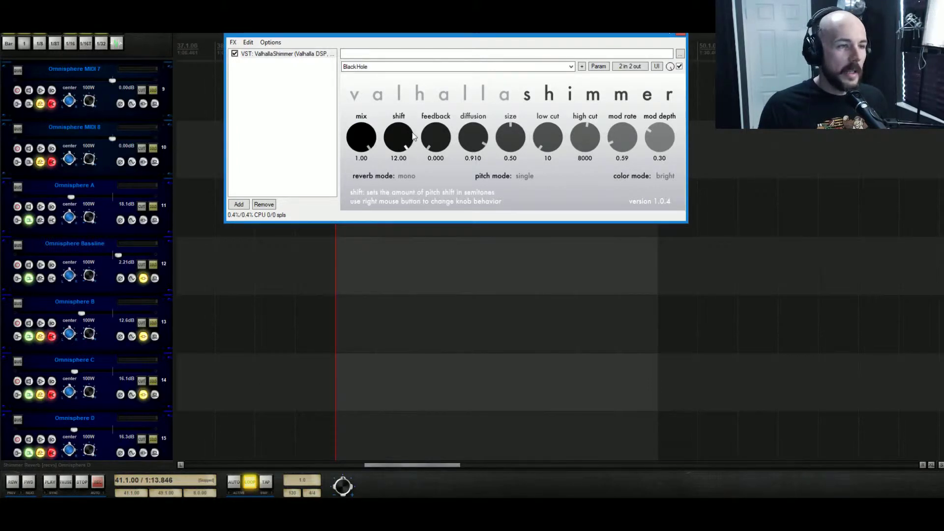
pyautogui.click(410, 176)
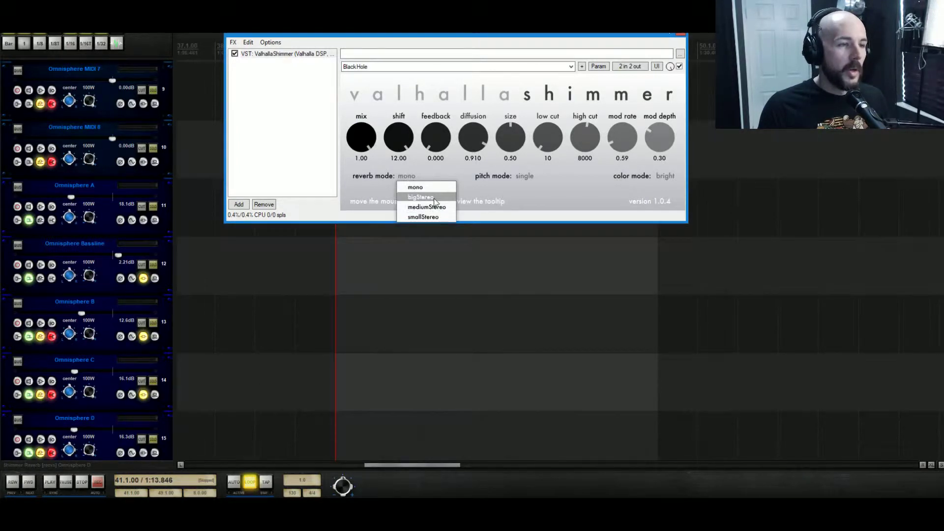
pyautogui.press('space')
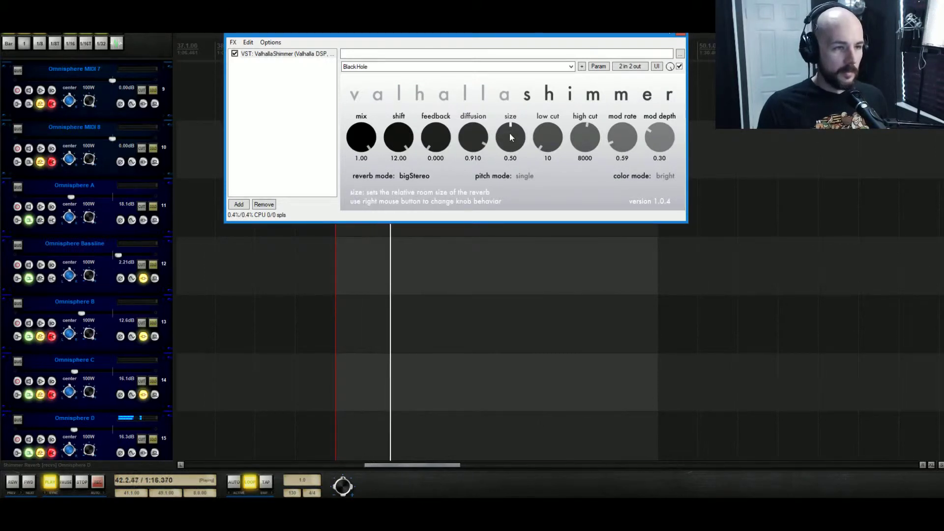
pyautogui.click(408, 67)
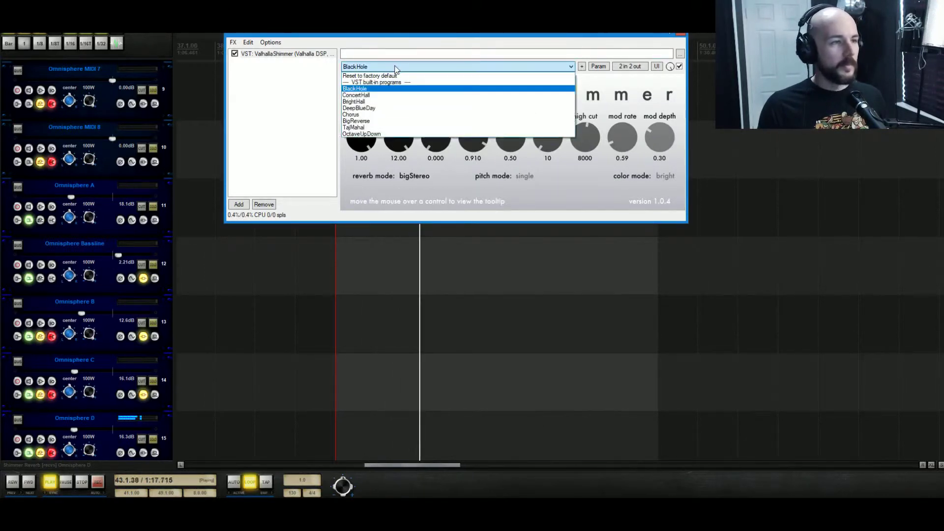
pyautogui.click(387, 95)
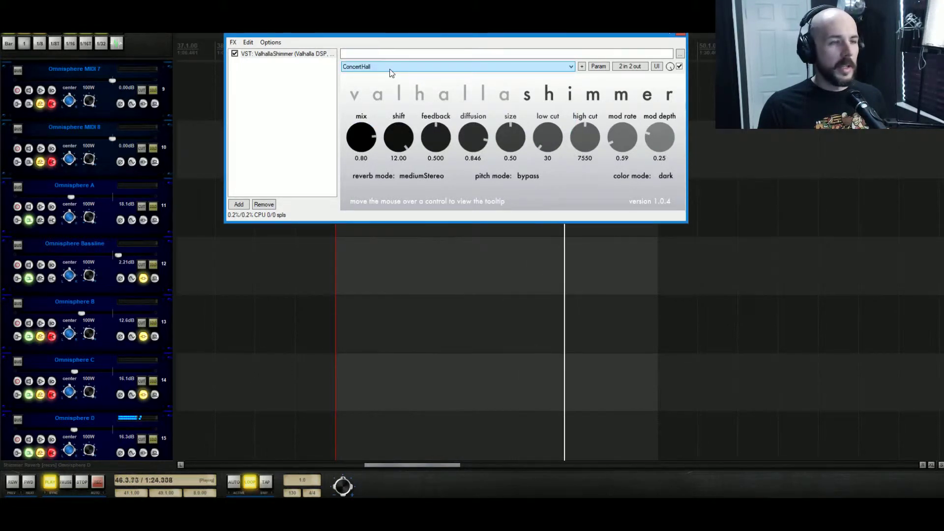
# Step: Turn the shimmer feedback down to 0.000 and audition it
pyautogui.press('space')
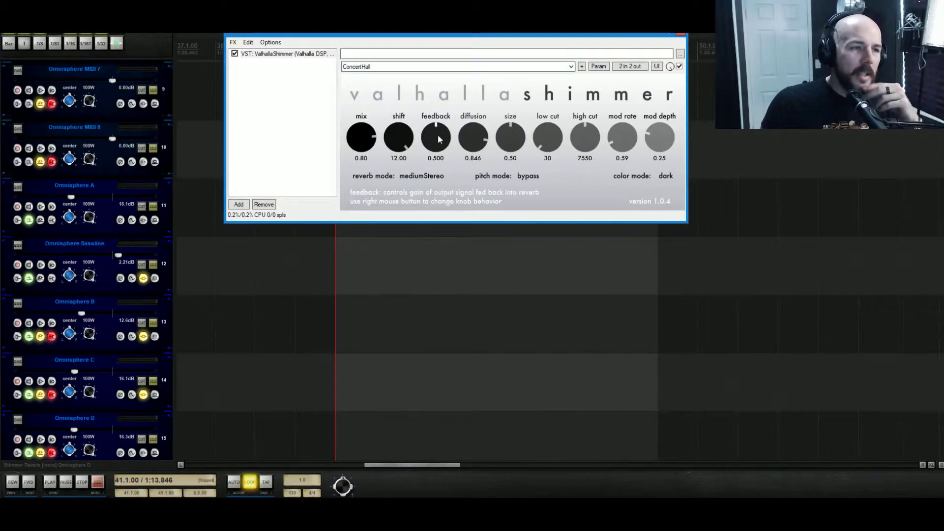
pyautogui.moveTo(436, 137); pyautogui.dragTo(471, 224)
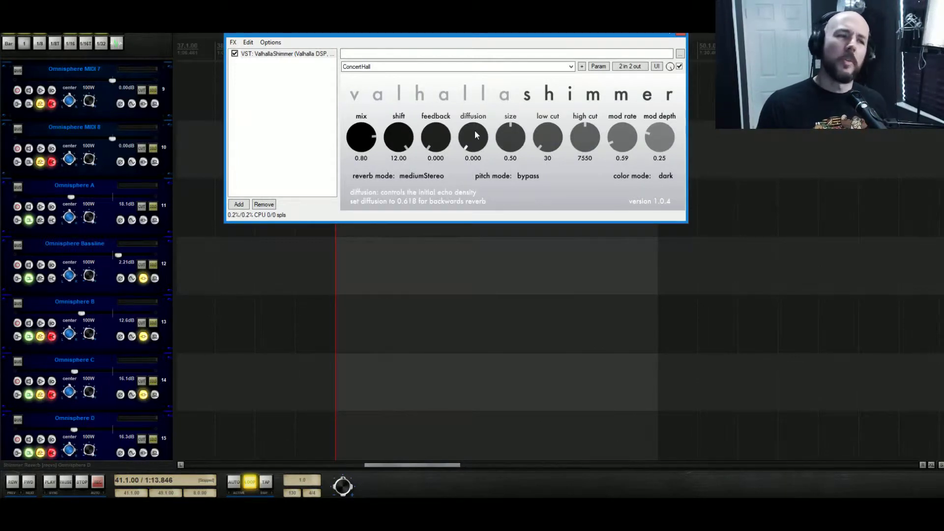
pyautogui.press('space')
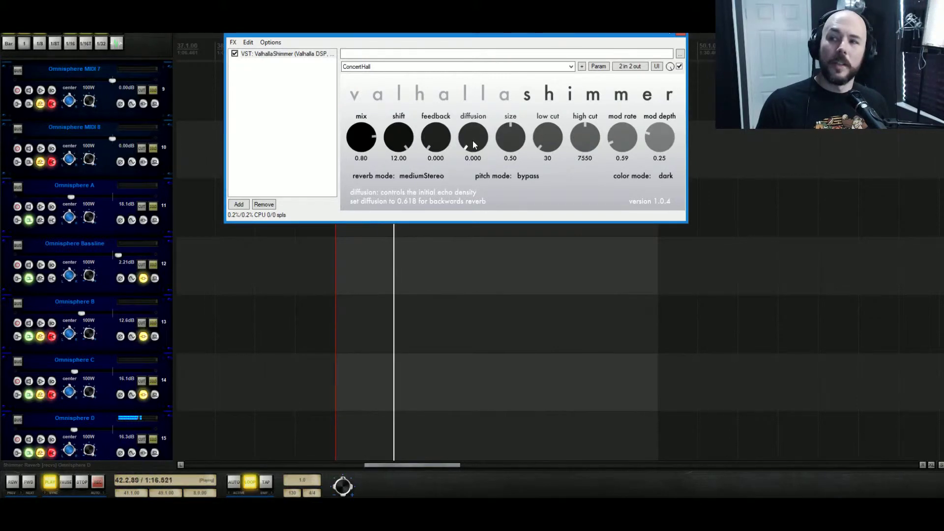
# Step: Raise the diffusion in two passes to about 0.685 while playing back
pyautogui.moveTo(473, 141); pyautogui.dragTo(505, 103)
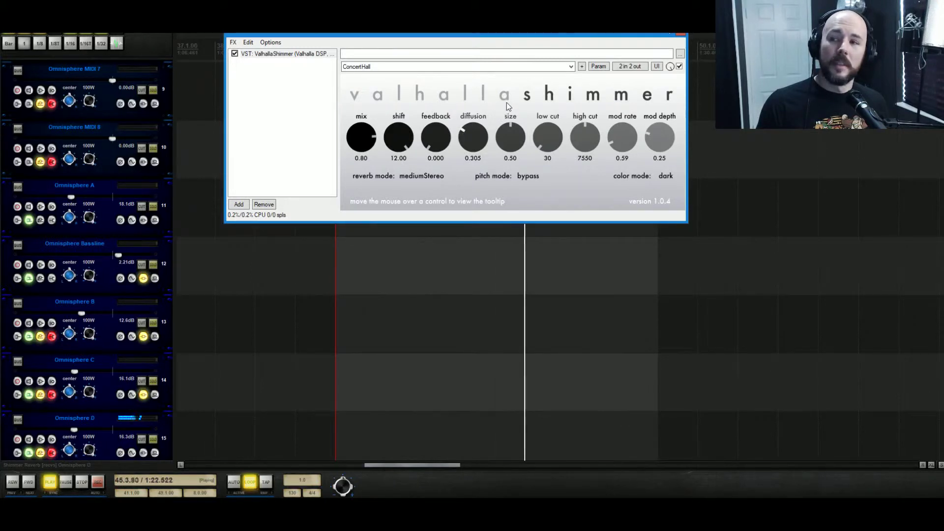
pyautogui.press('space')
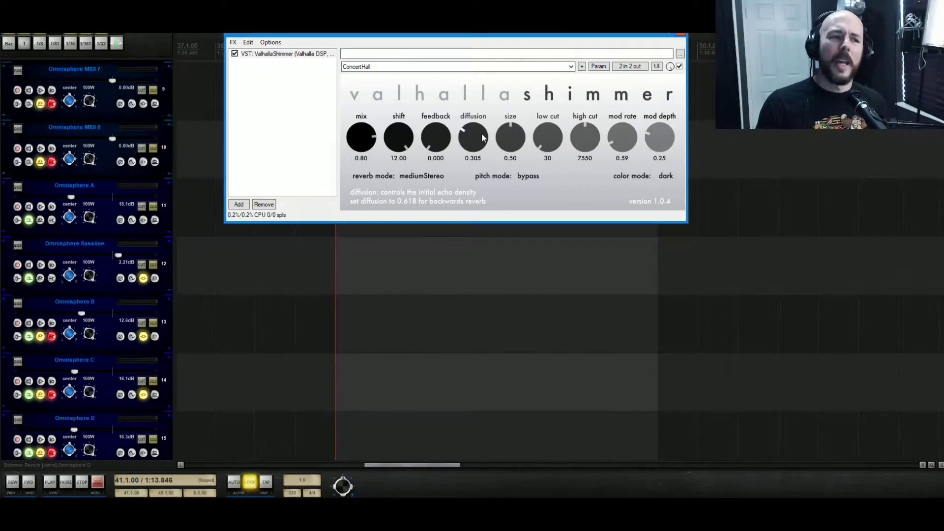
pyautogui.press('space')
pyautogui.moveTo(481, 138); pyautogui.dragTo(517, 85)
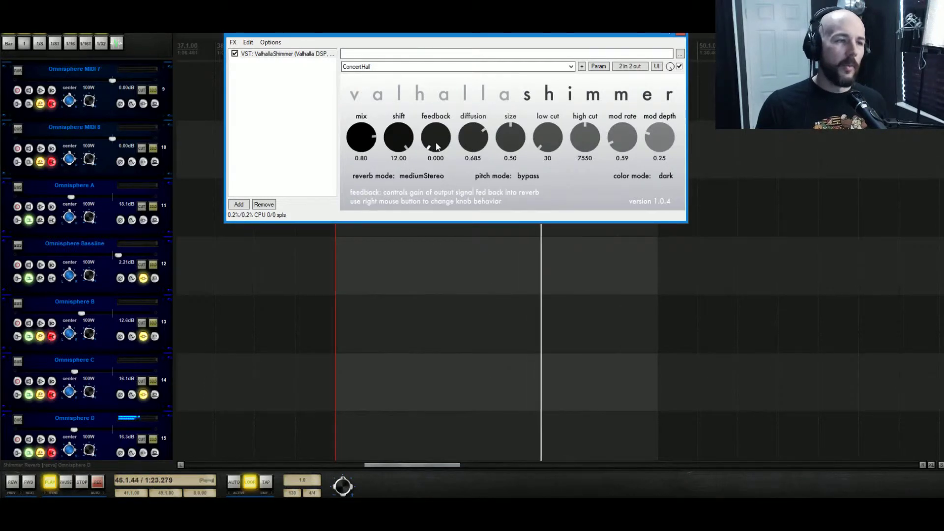
# Step: Raise the shimmer feedback to 0.256 and diffusion to 0.824, auditioning with playback
pyautogui.press('space')
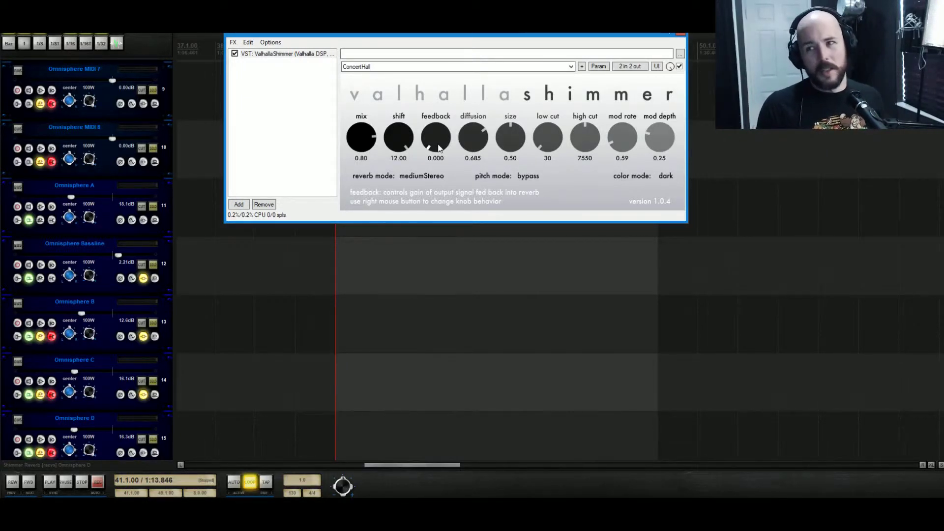
pyautogui.moveTo(438, 148); pyautogui.dragTo(437, 117)
pyautogui.scroll(2, 439, 136)
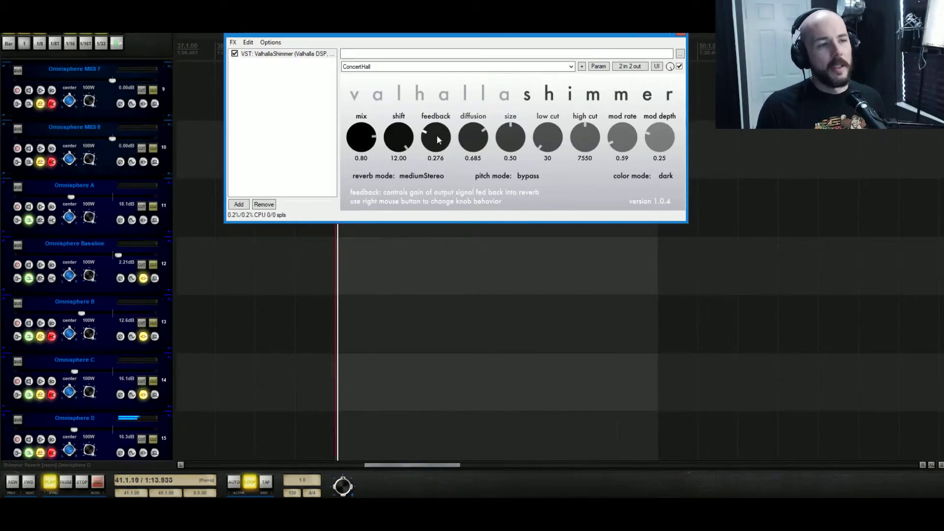
pyautogui.press('space')
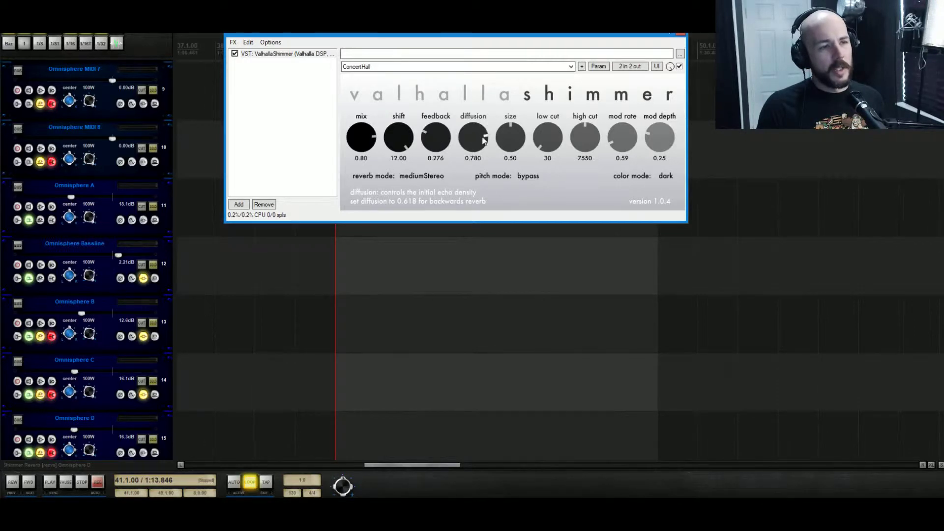
pyautogui.scroll(-1, 448, 152)
pyautogui.press('space')
pyautogui.press('space')
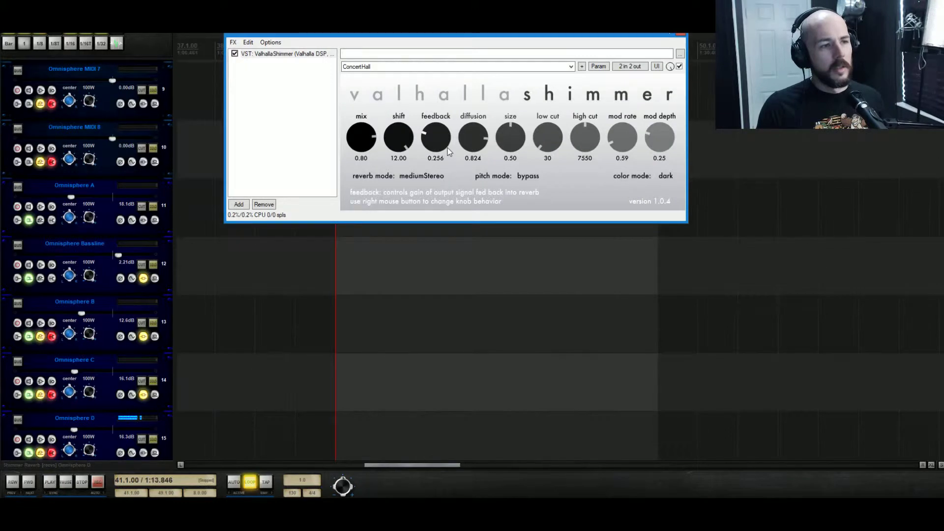
# Step: Switch the reverb mode to bigStereo, increase mod depth and set color mode to bright
pyautogui.click(436, 177)
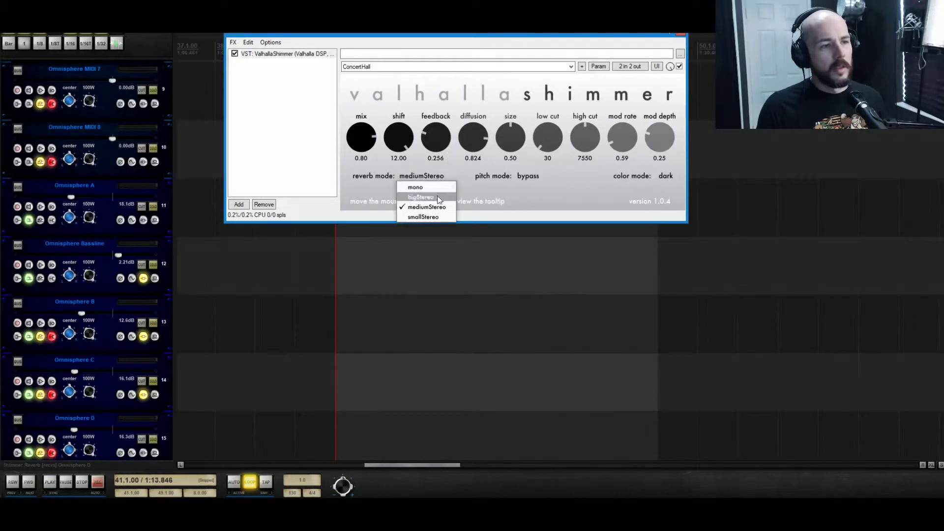
pyautogui.click(439, 197)
pyautogui.press('space')
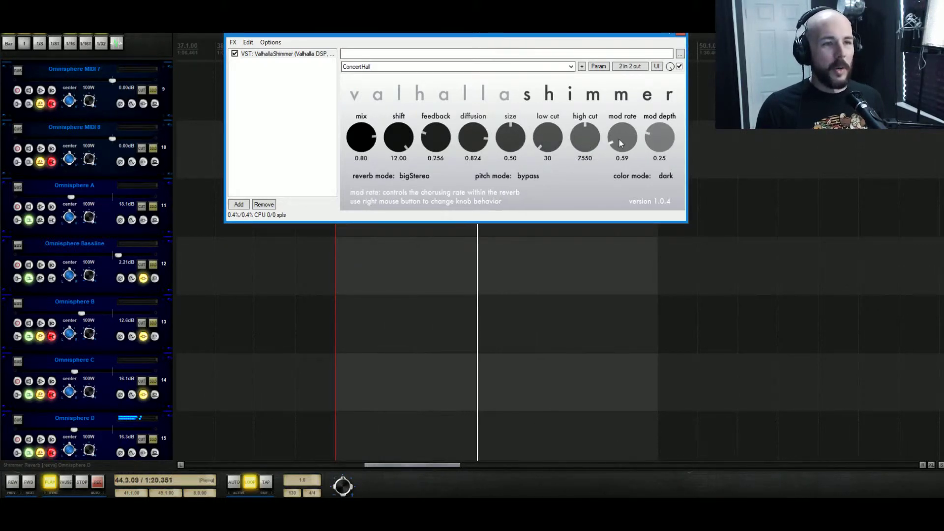
pyautogui.moveTo(669, 135); pyautogui.dragTo(688, 108)
pyautogui.click(665, 175)
pyautogui.click(648, 187)
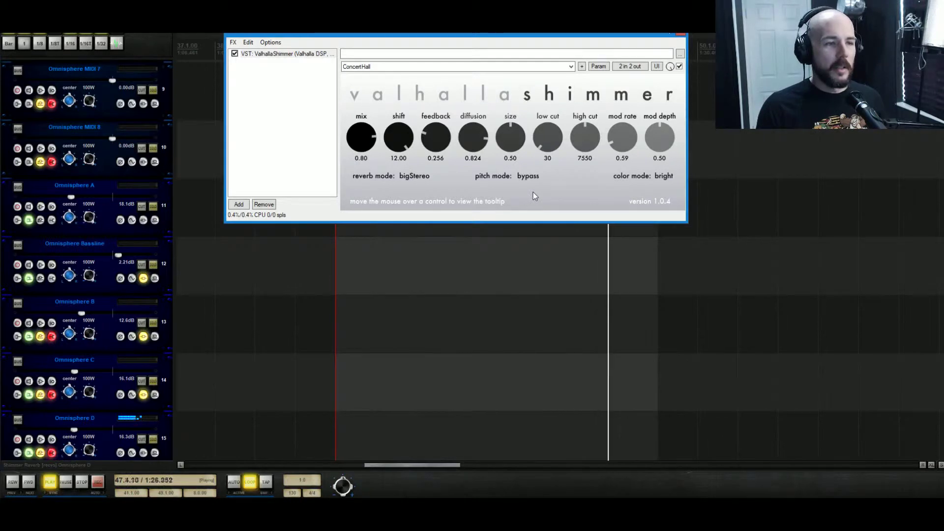
pyautogui.press('space')
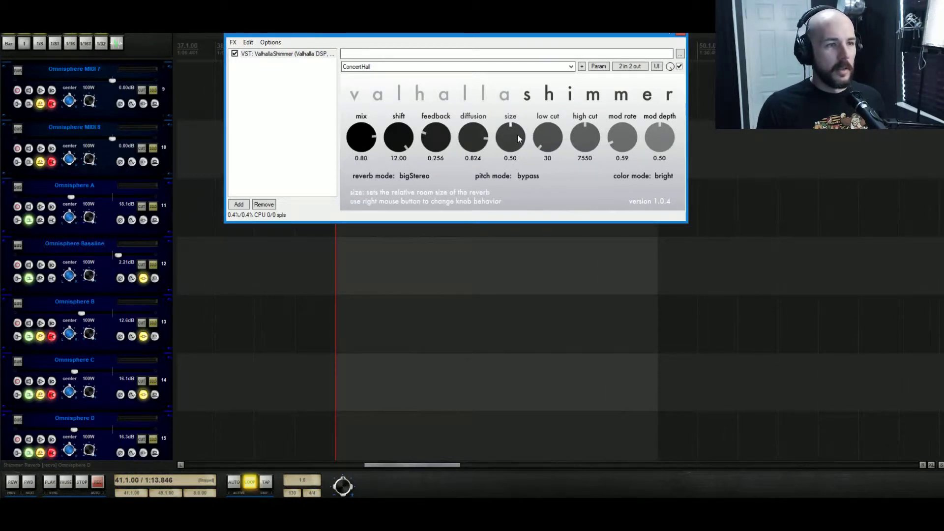
# Step: Reduce the reverb size and audition the smaller room
pyautogui.moveTo(517, 141); pyautogui.dragTo(518, 159)
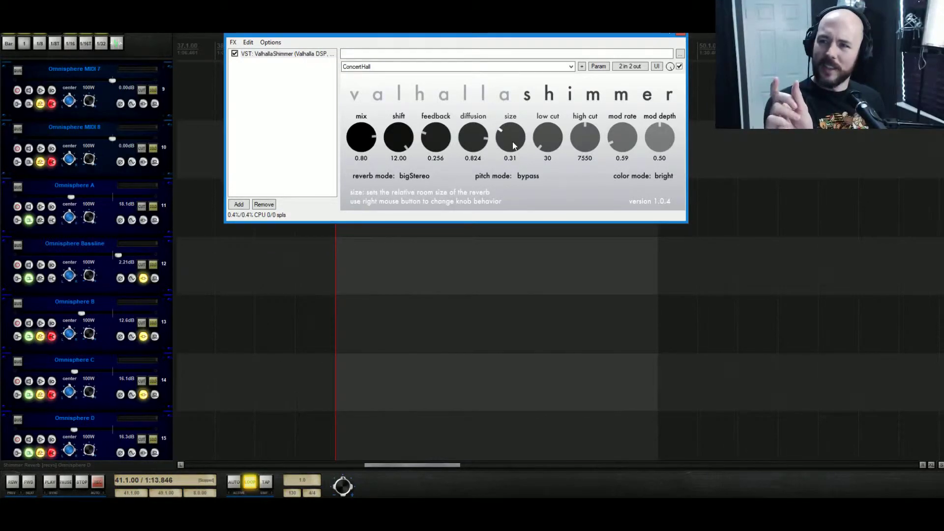
pyautogui.press('space')
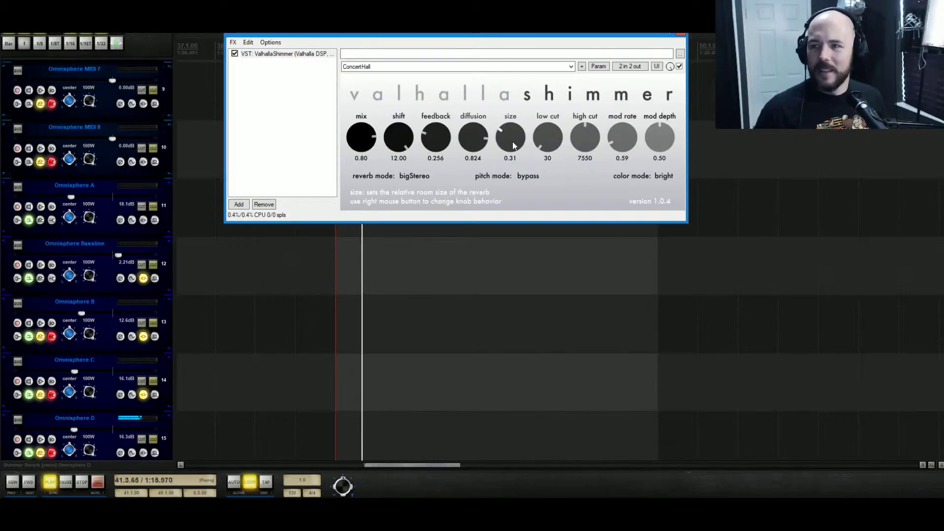
pyautogui.press('space')
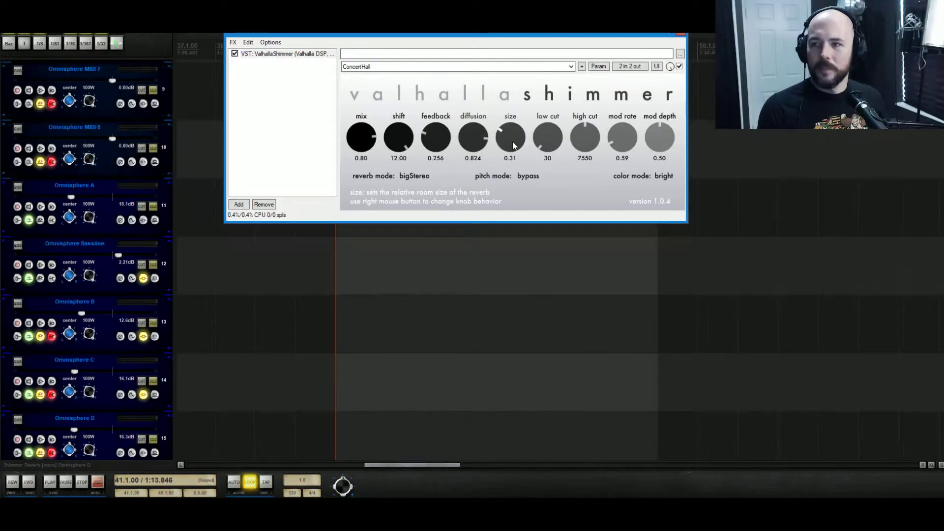
pyautogui.scroll(2, 470, 142)
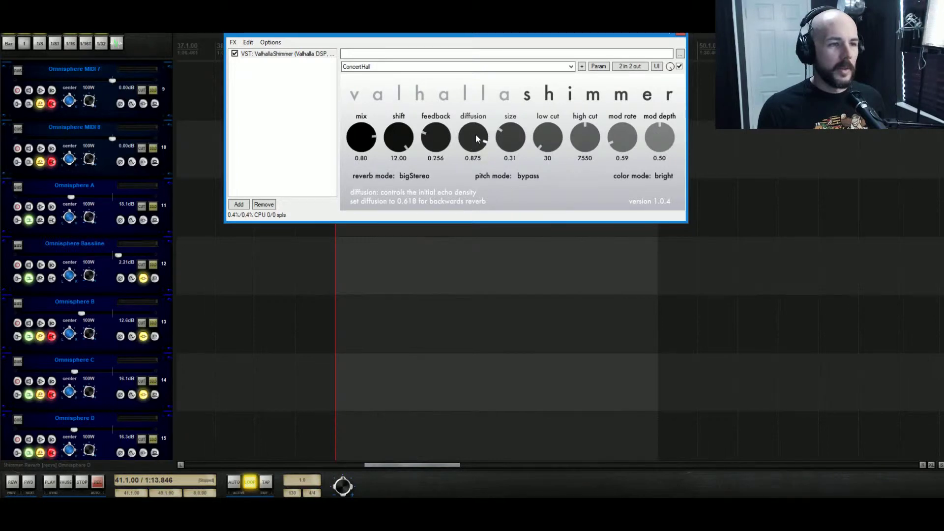
pyautogui.scroll(2, 477, 138)
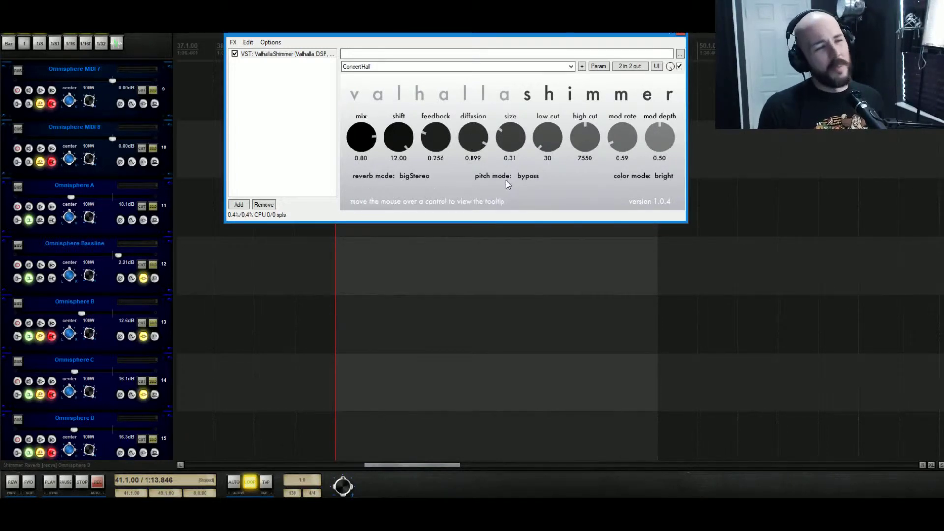
pyautogui.press('space')
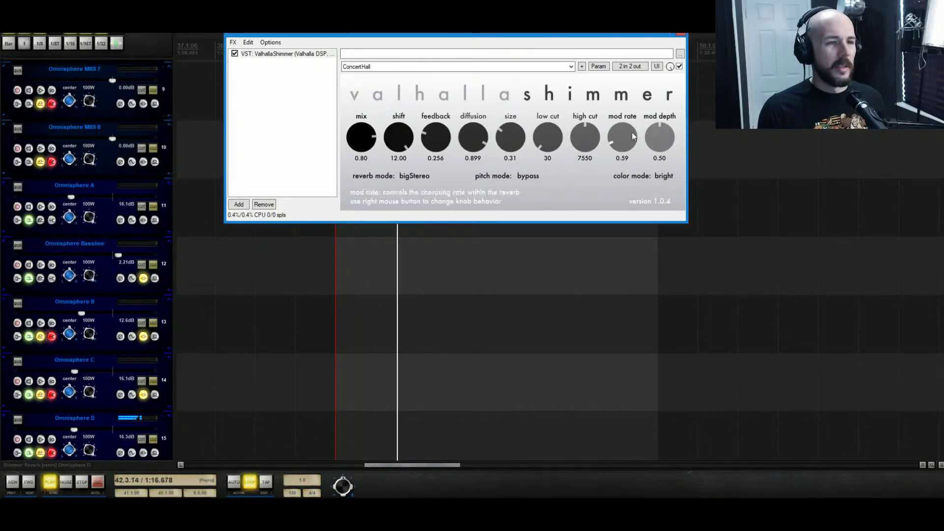
# Step: Lower the shimmer mod rate to 0.22 and stop playback
pyautogui.scroll(2, 623, 143)
pyautogui.moveTo(624, 145); pyautogui.dragTo(631, 155)
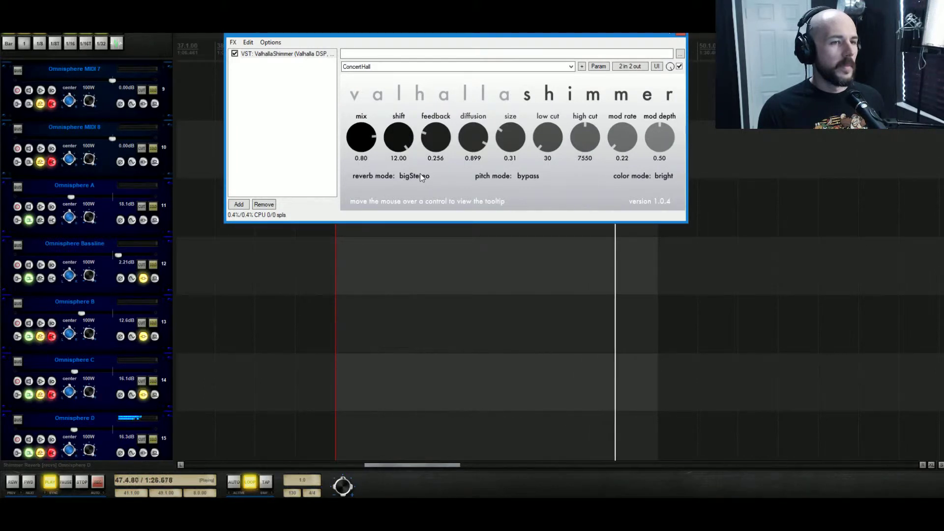
pyautogui.press('space')
pyautogui.click(384, 66)
# Step: Load the Black Hole preset, play it, and shrink the reverb size to 0.40
pyautogui.click(379, 89)
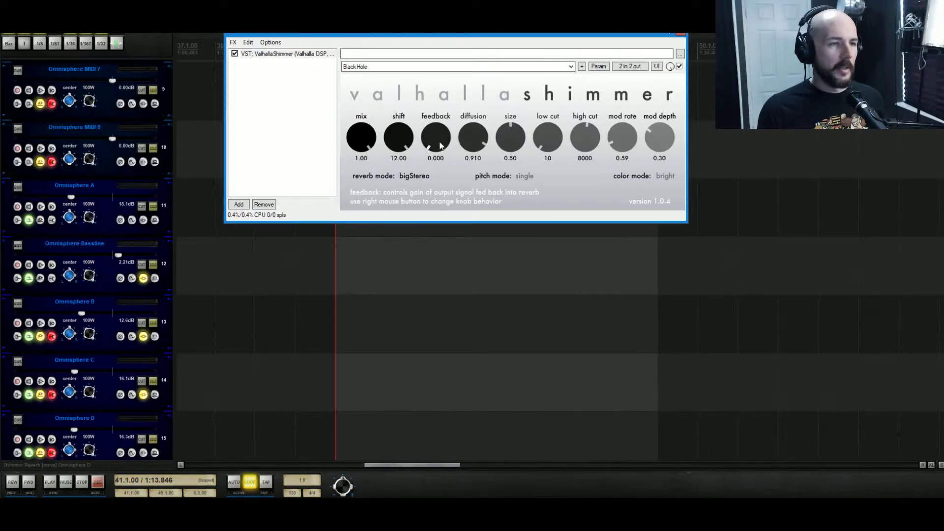
pyautogui.press('space')
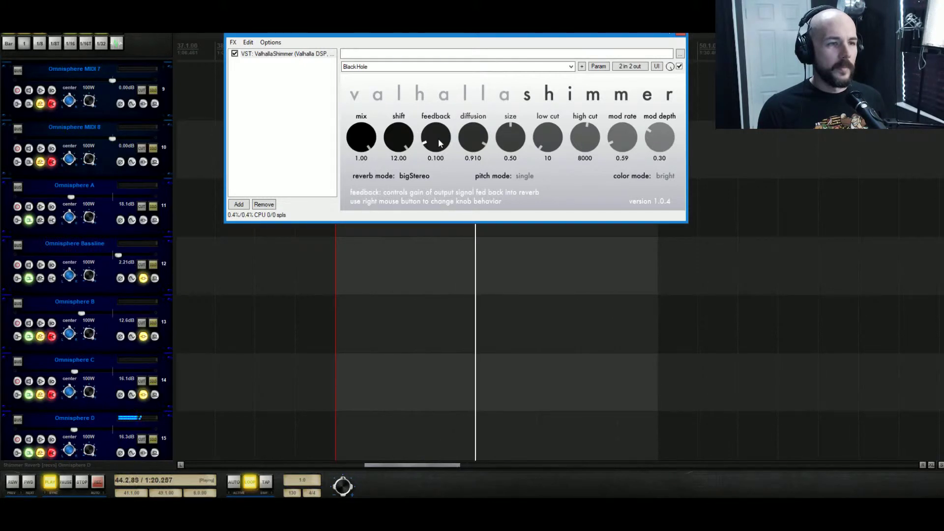
pyautogui.moveTo(509, 133); pyautogui.dragTo(489, 167)
pyautogui.scroll(-1, 506, 149)
pyautogui.press('space')
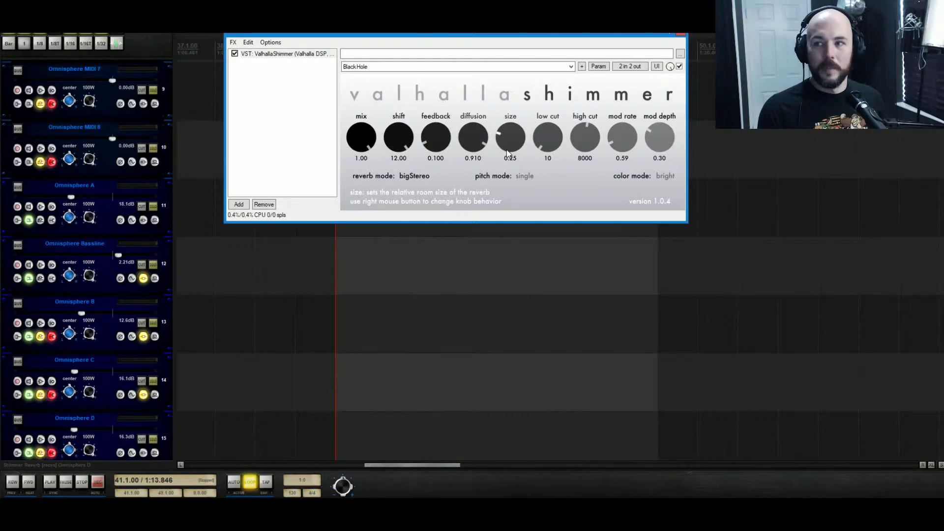
# Step: Set feedback to 0.100, mod depth to 0.40 and mod rate to 0.51
pyautogui.moveTo(507, 149); pyautogui.dragTo(513, 143)
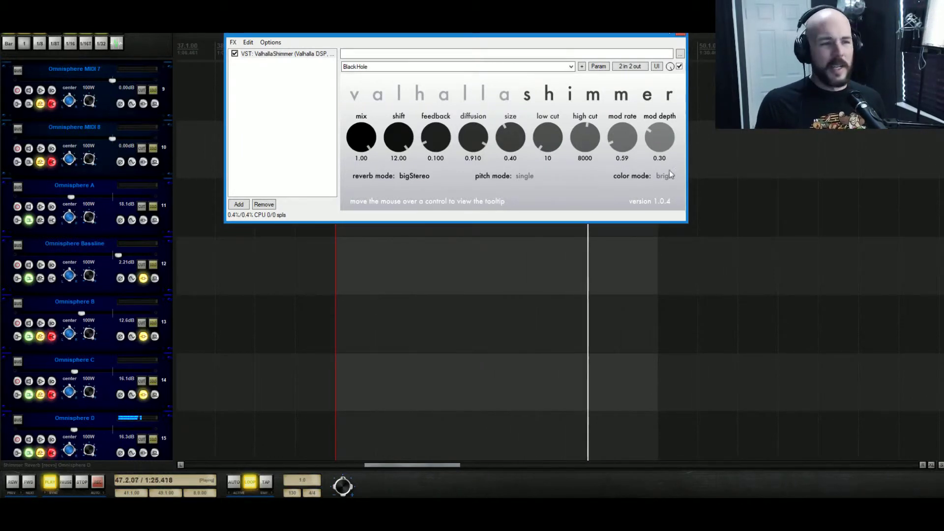
pyautogui.scroll(2, 672, 145)
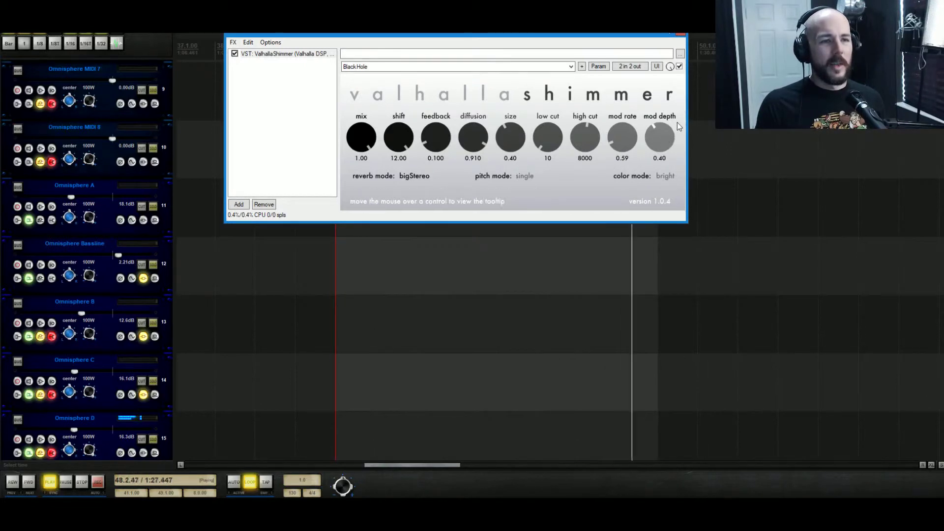
pyautogui.scroll(-2, 623, 145)
pyautogui.scroll(1, 624, 144)
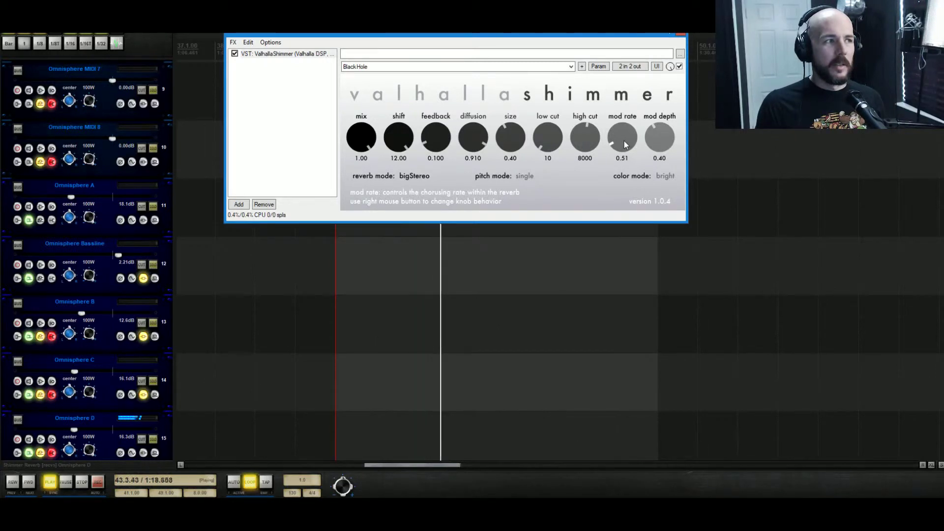
pyautogui.press('space')
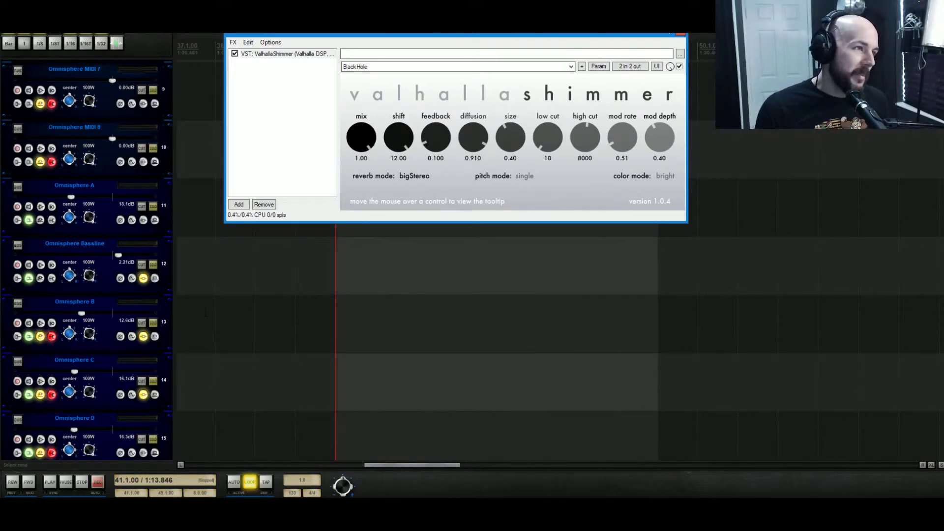
pyautogui.scroll(-2, 205, 312)
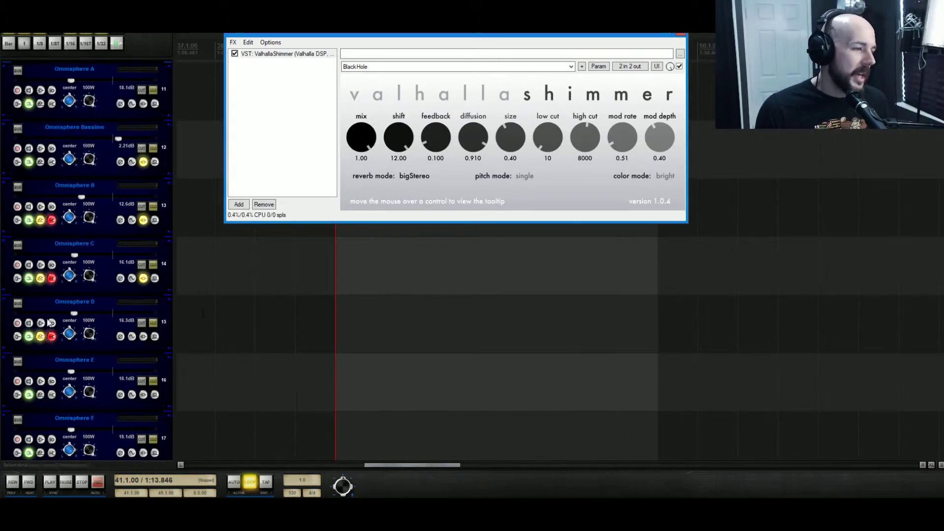
# Step: Toggle mute on the Omnisphere MIDI 1 track and unmute Omnisphere MIDI 2 during playback
pyautogui.click(41, 337)
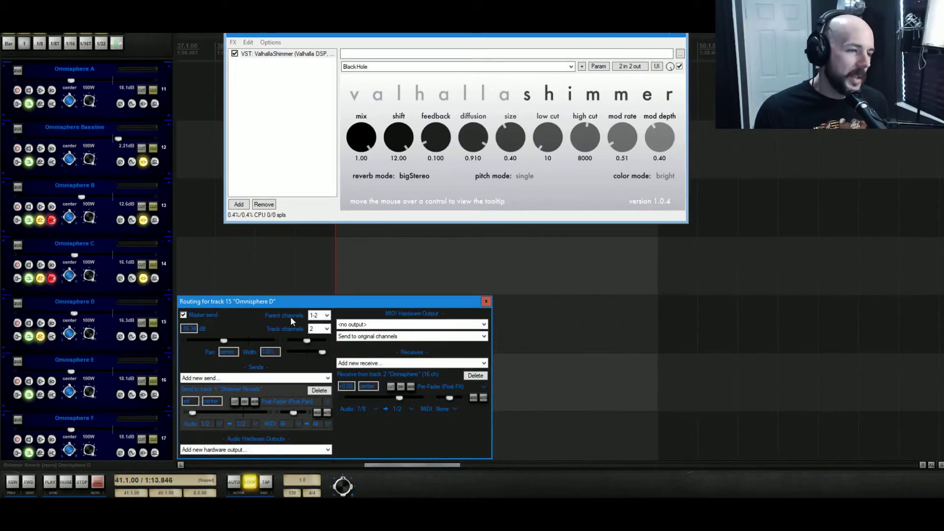
pyautogui.press('space')
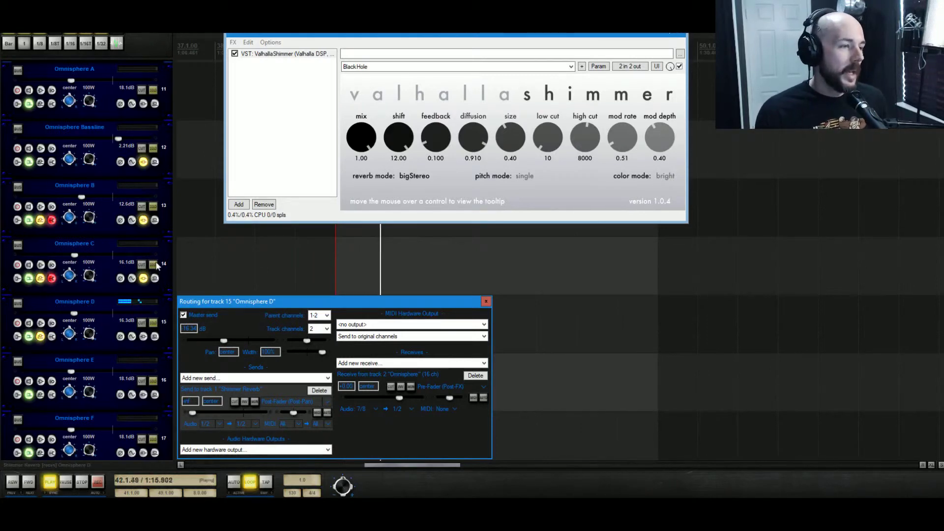
pyautogui.scroll(5, 155, 266)
pyautogui.click(142, 207)
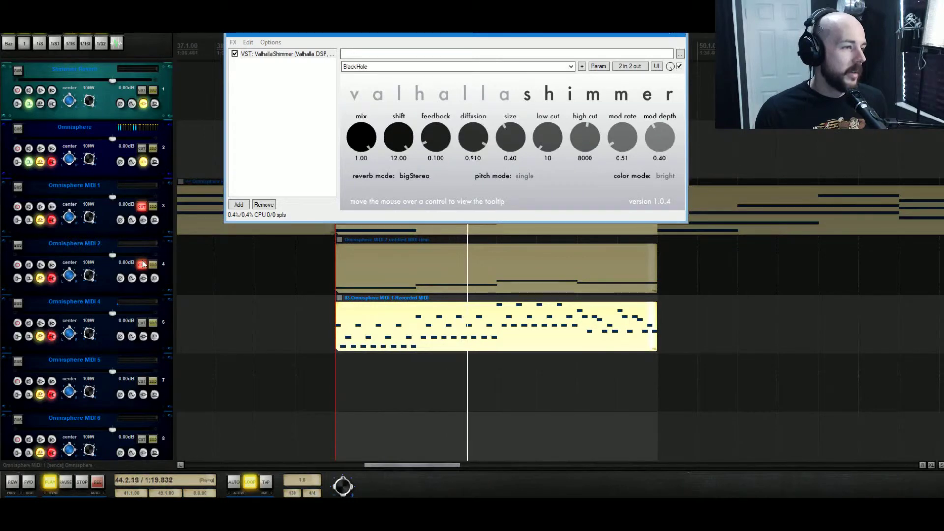
pyautogui.click(141, 265)
pyautogui.scroll(-4, 150, 273)
pyautogui.scroll(-5, 149, 304)
pyautogui.press('space')
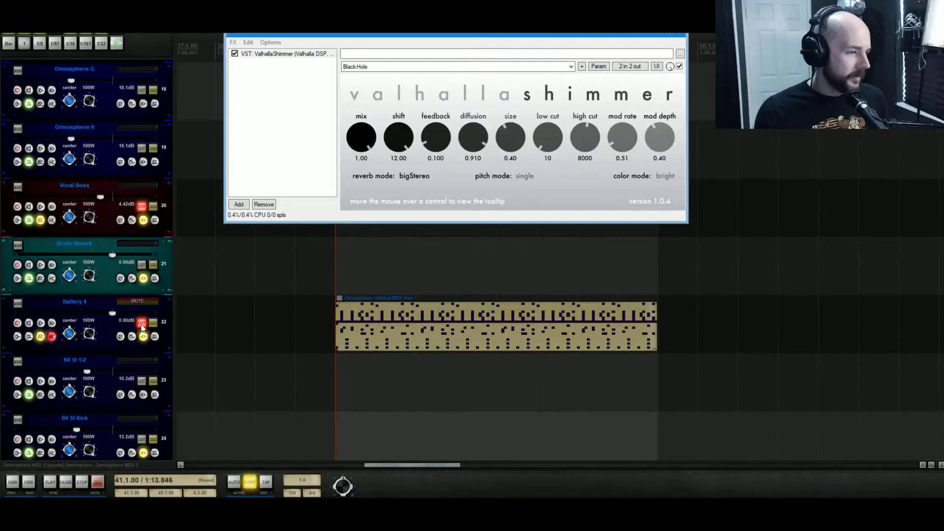
# Step: Unmute Battery 4 and open Omnisphere D's envelopes window from its routing settings
pyautogui.click(142, 324)
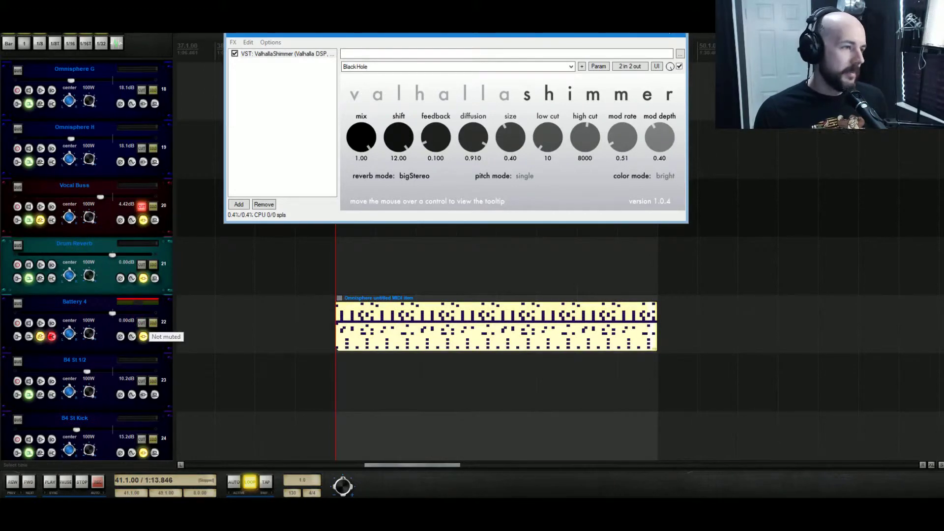
pyautogui.scroll(3, 265, 277)
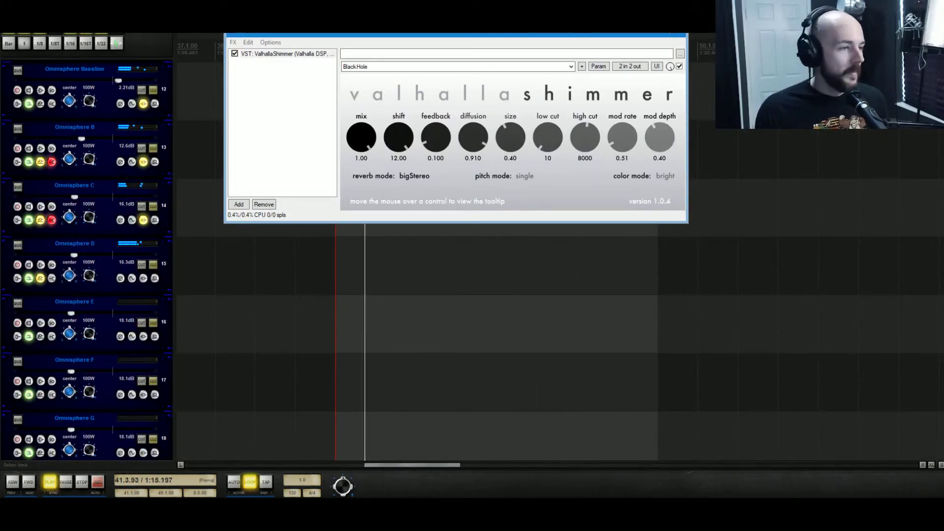
pyautogui.click(52, 264)
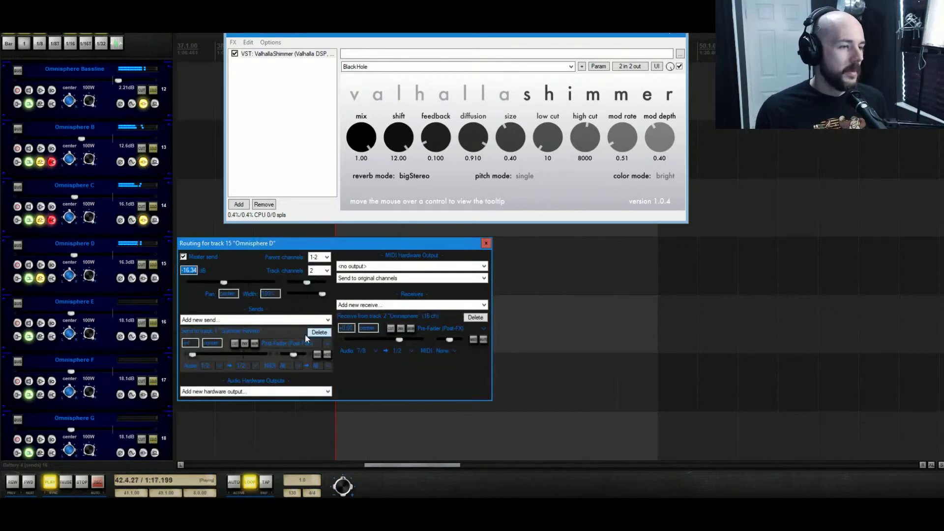
pyautogui.click(132, 278)
# Step: Add ReaEQ to the Omnisphere D track and enlarge its window
pyautogui.click(143, 279)
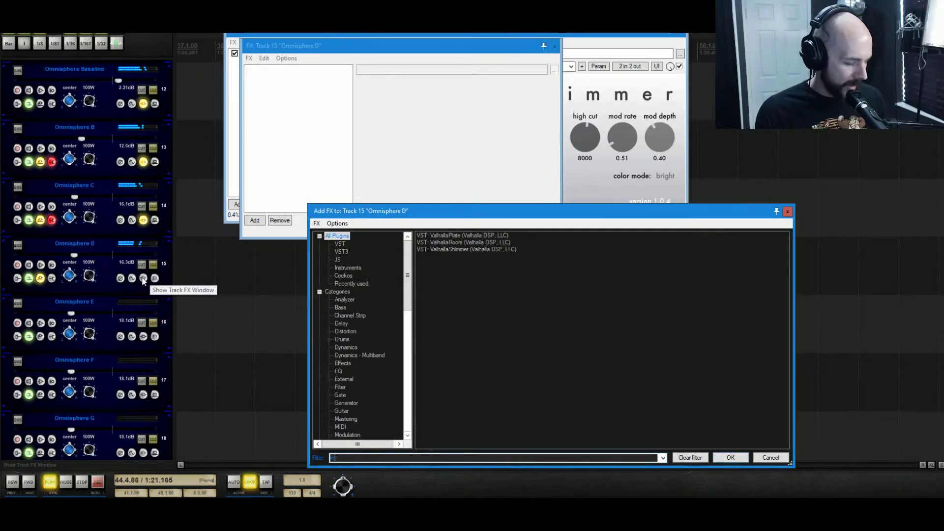
pyautogui.write('reae')
pyautogui.click(457, 236)
pyautogui.click(730, 457)
pyautogui.moveTo(534, 135); pyautogui.dragTo(533, 136)
pyautogui.moveTo(620, 267); pyautogui.dragTo(897, 442)
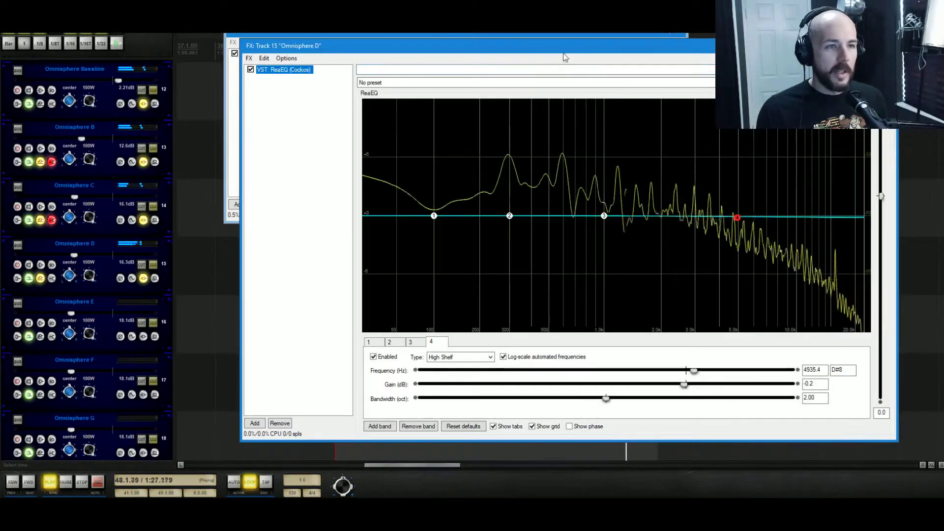
pyautogui.moveTo(568, 46); pyautogui.dragTo(469, 33)
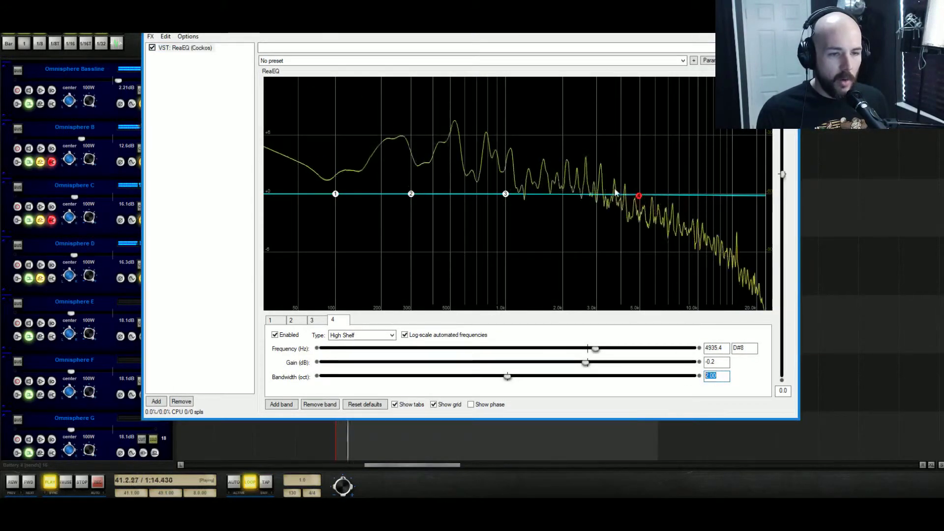
# Step: Set ReaEQ band 4's bandwidth to 1 and raise it into a high-shelf boost
pyautogui.click(631, 193)
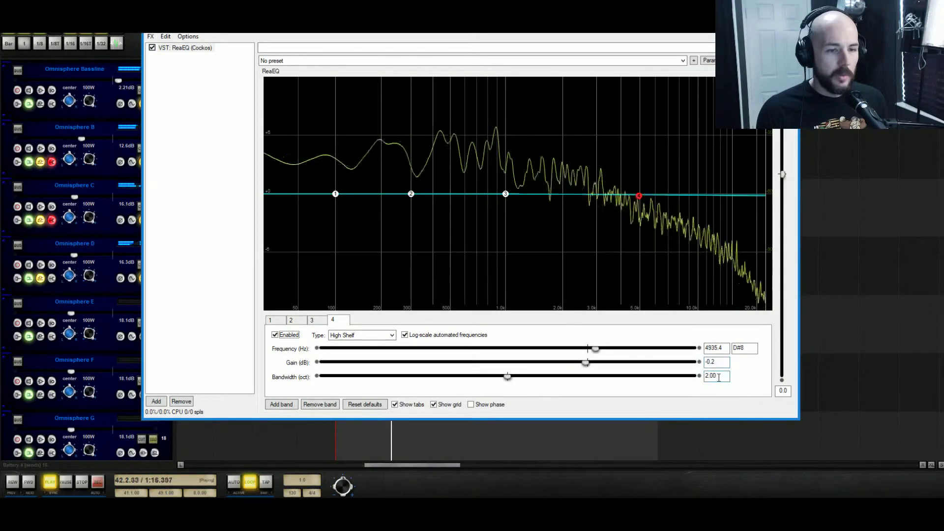
pyautogui.click(500, 302)
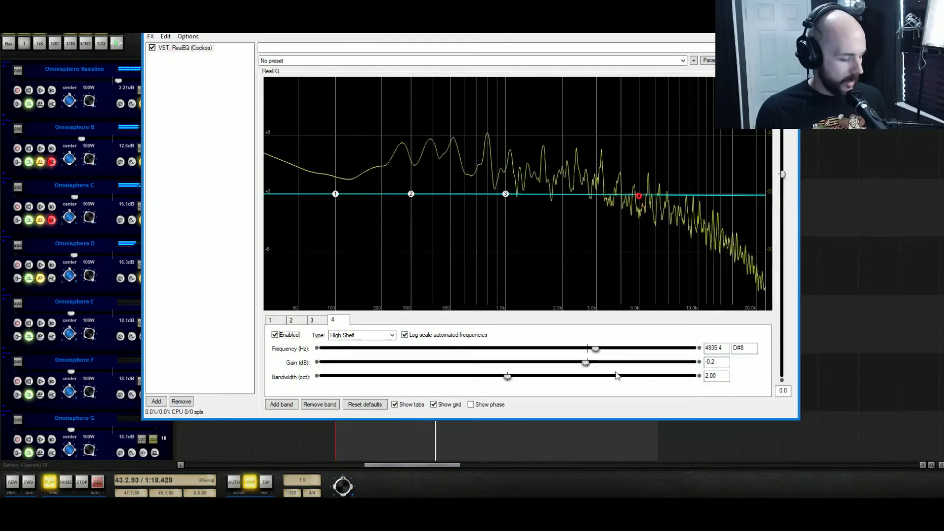
pyautogui.doubleClick(715, 375)
pyautogui.write('1')
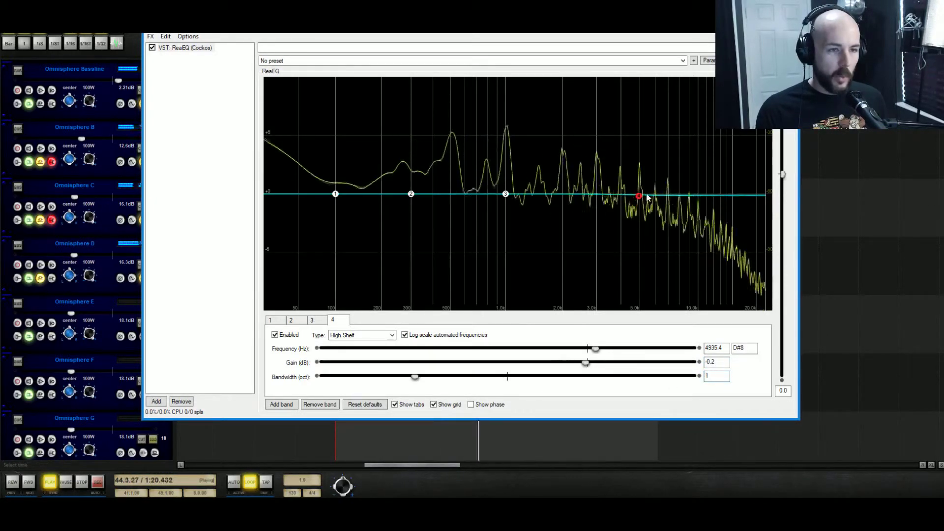
pyautogui.moveTo(639, 195); pyautogui.dragTo(641, 171)
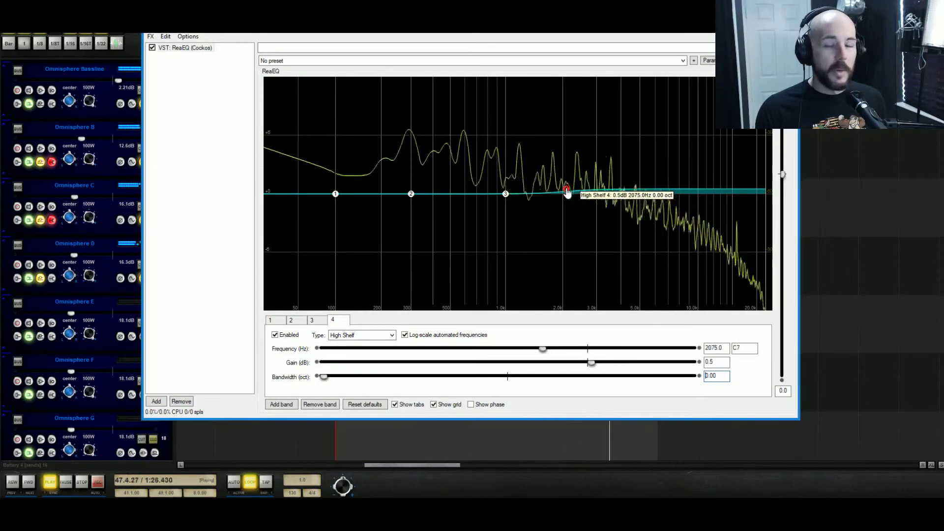
# Step: Boost the band 4 high shelf and settle its frequency at about 1151 Hz
pyautogui.moveTo(558, 192); pyautogui.dragTo(496, 118)
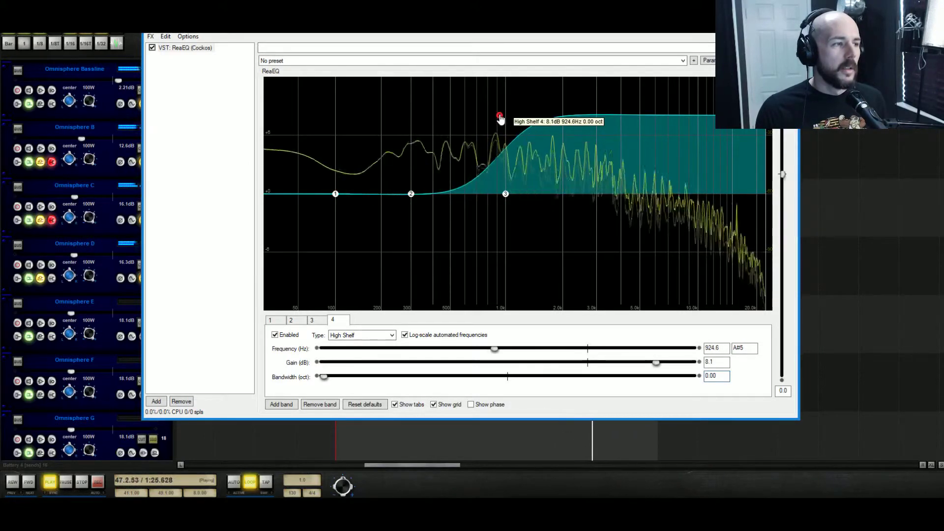
pyautogui.moveTo(497, 119); pyautogui.dragTo(477, 122)
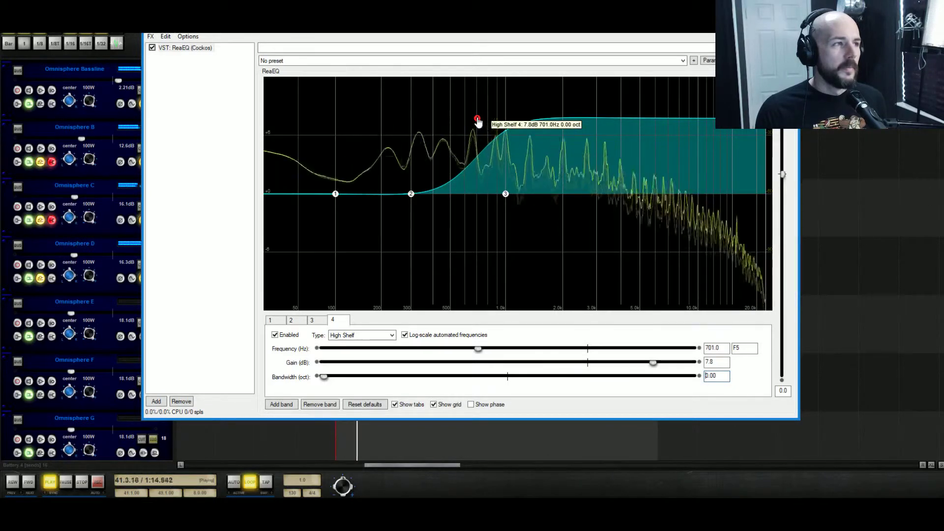
pyautogui.moveTo(478, 121); pyautogui.dragTo(531, 122)
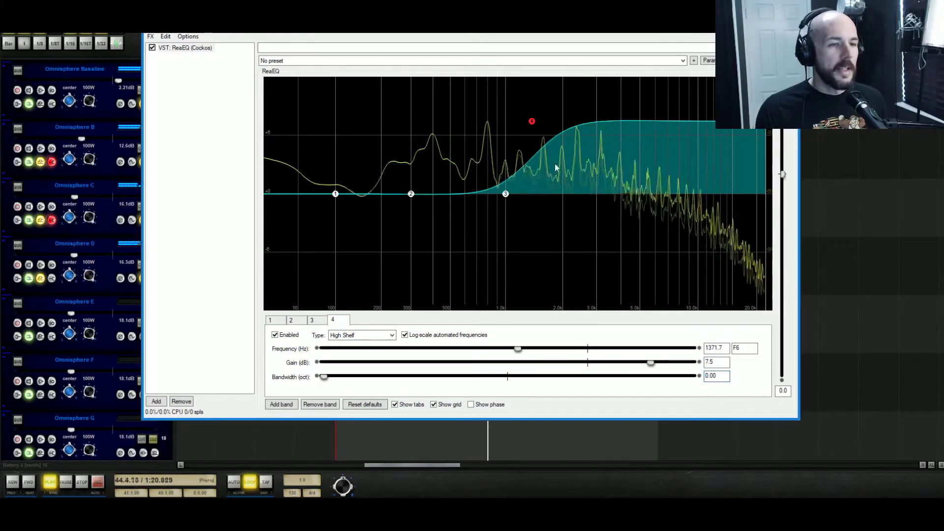
# Step: Make band 3 a -1.9 dB dip at about 2011.9 Hz, auditioning it with playback
pyautogui.click(505, 194)
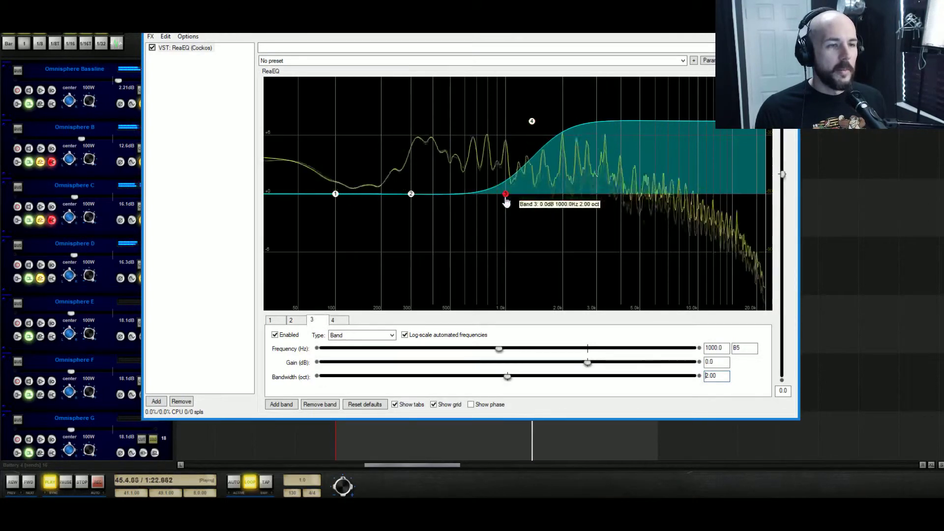
pyautogui.press('space')
pyautogui.moveTo(533, 129)
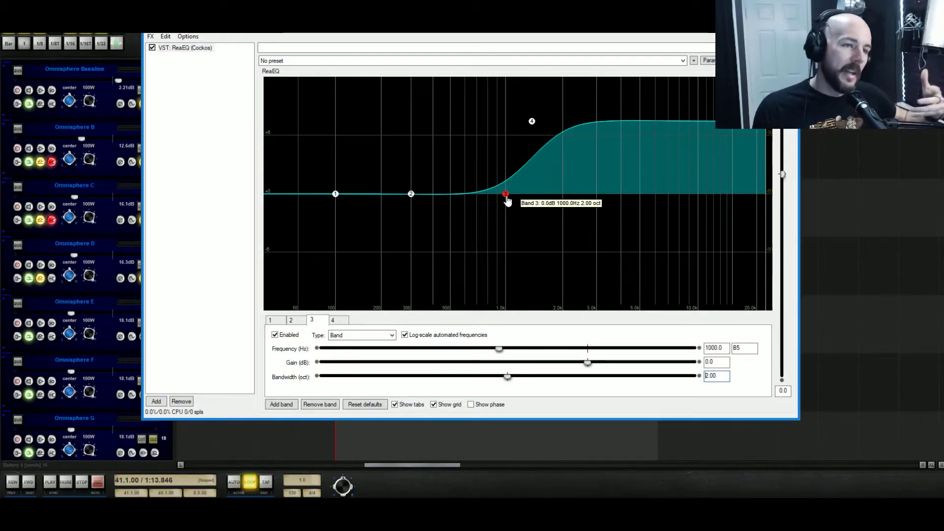
pyautogui.moveTo(506, 197); pyautogui.dragTo(566, 233)
pyautogui.press('space')
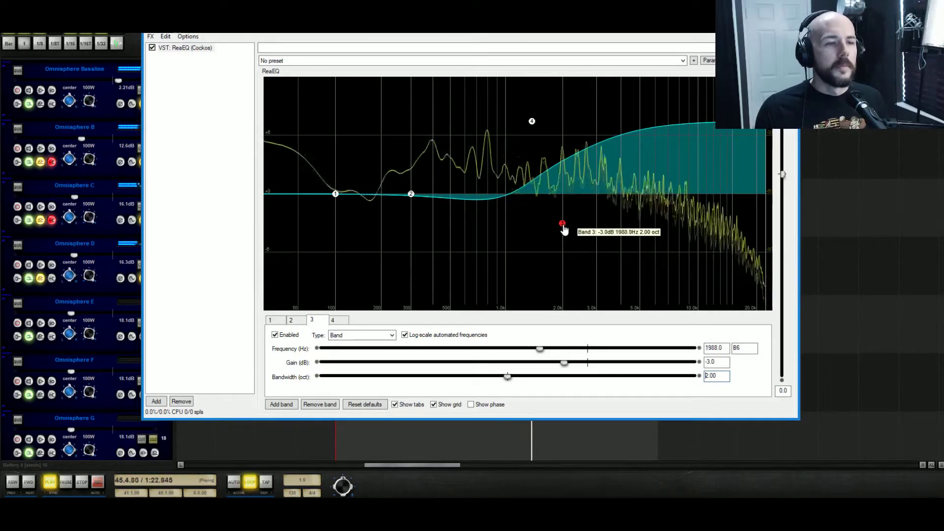
pyautogui.click(531, 122)
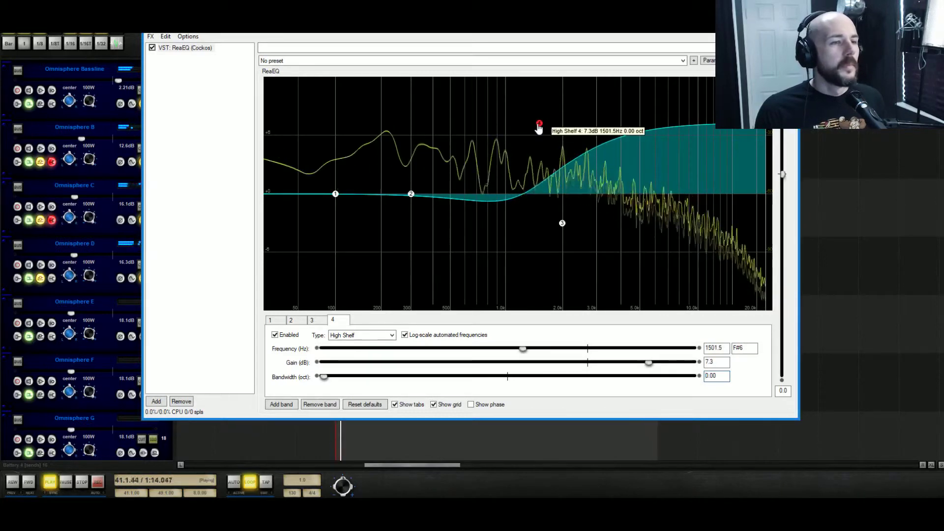
pyautogui.click(563, 223)
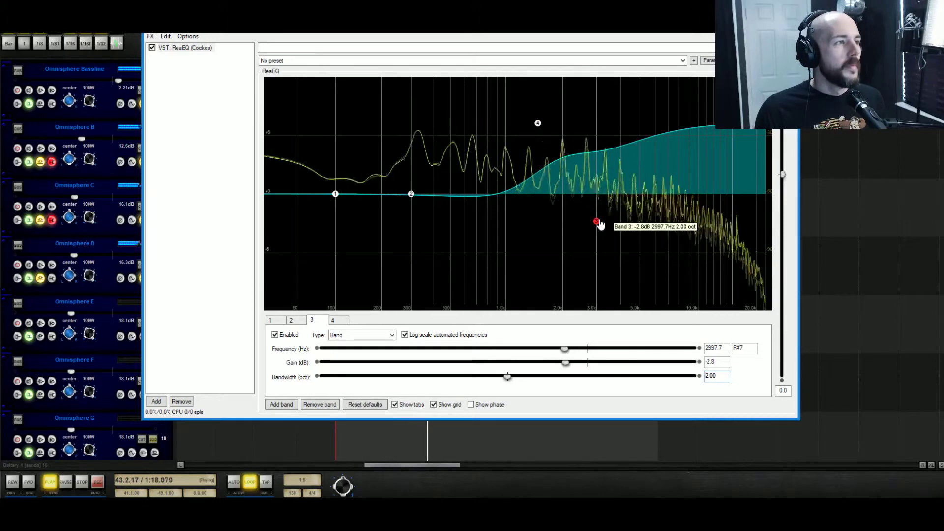
pyautogui.moveTo(599, 224); pyautogui.dragTo(511, 221)
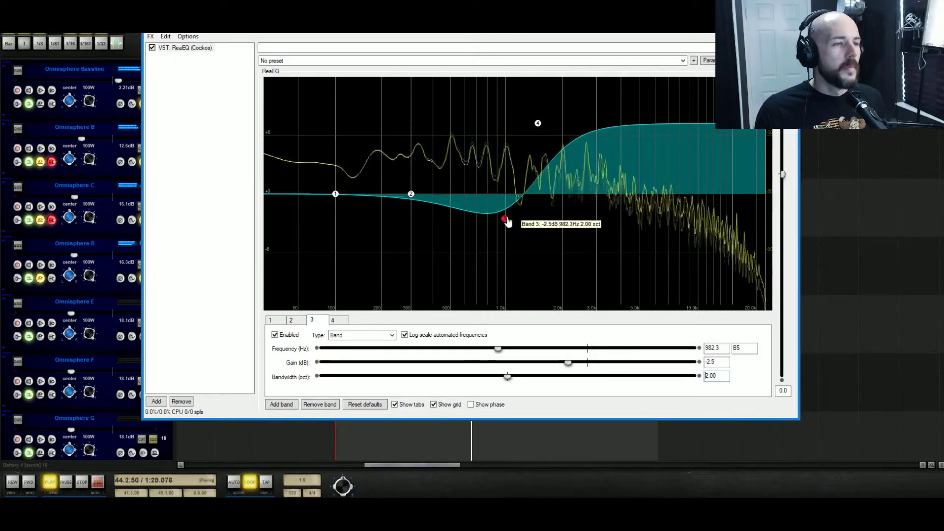
pyautogui.moveTo(564, 226); pyautogui.dragTo(567, 226)
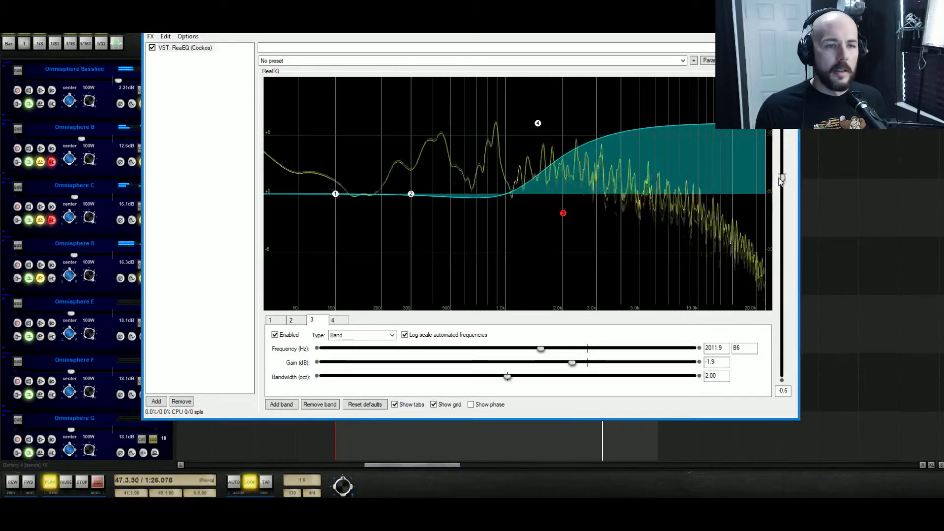
pyautogui.click(152, 48)
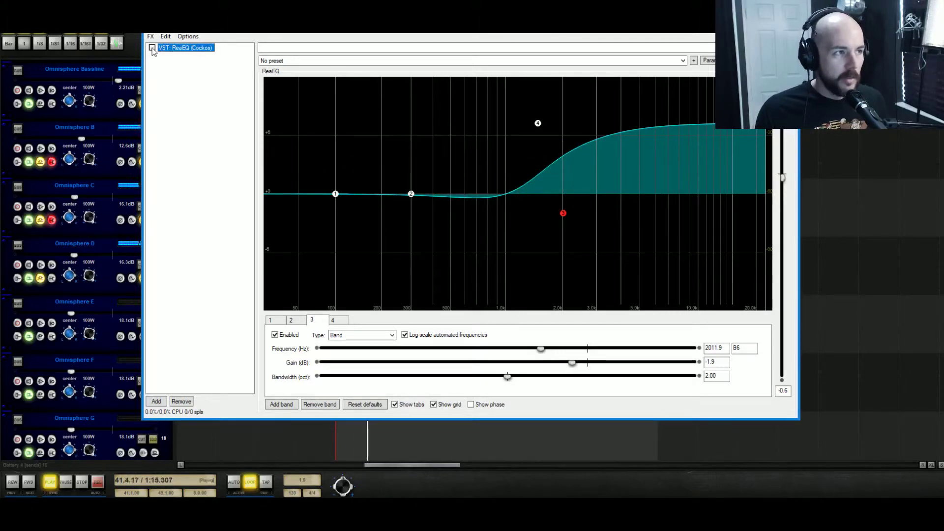
pyautogui.click(152, 48)
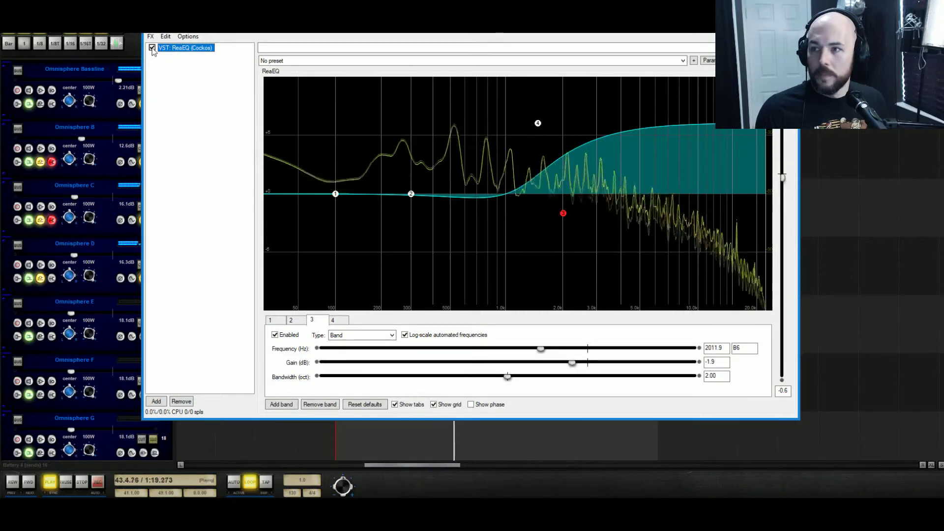
pyautogui.moveTo(538, 123); pyautogui.dragTo(537, 143)
pyautogui.moveTo(563, 212); pyautogui.dragTo(565, 198)
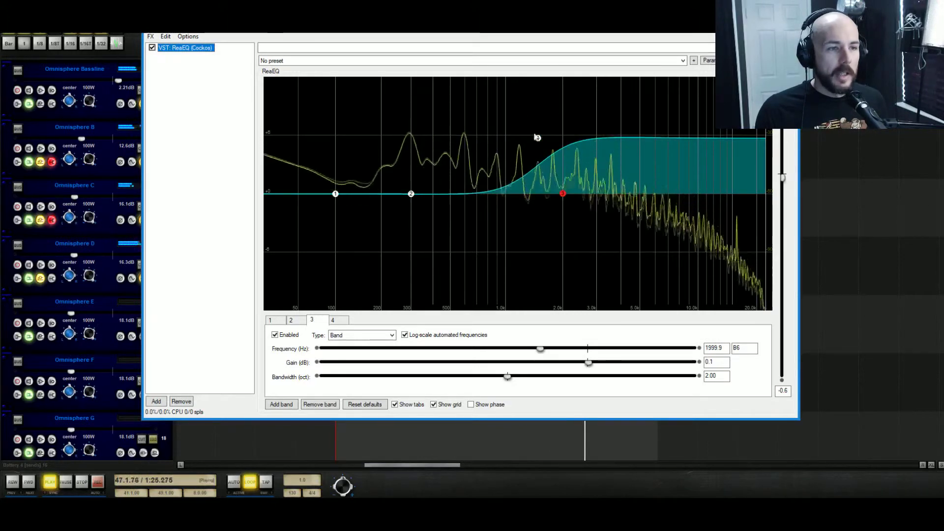
pyautogui.moveTo(537, 139); pyautogui.dragTo(536, 195)
pyautogui.click(783, 179)
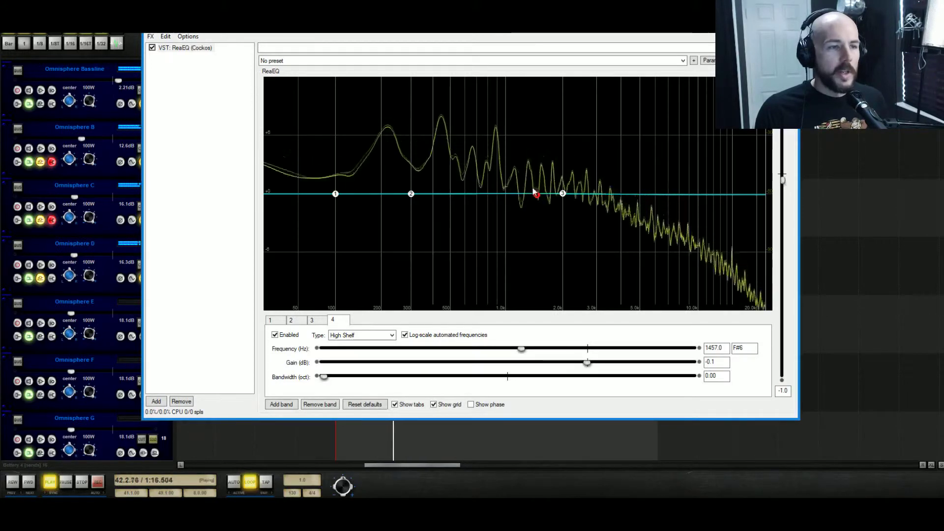
pyautogui.moveTo(536, 195); pyautogui.dragTo(534, 137)
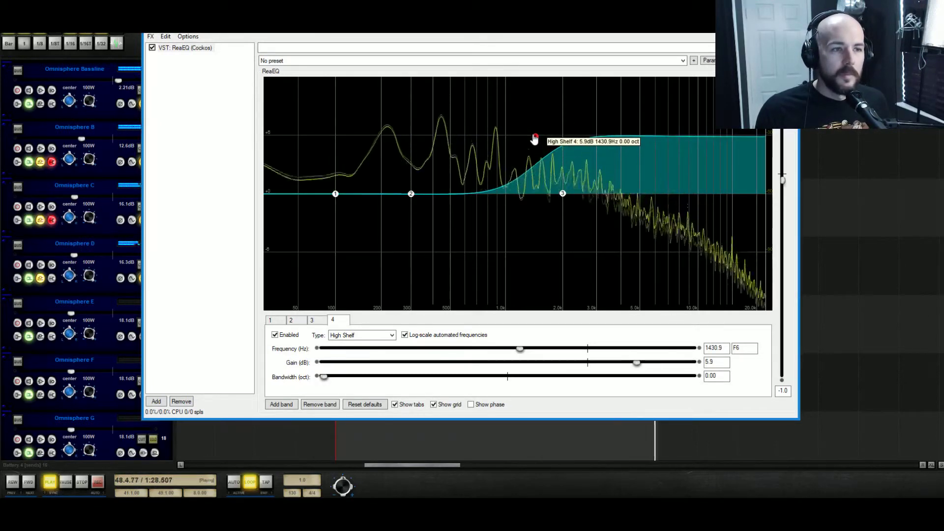
pyautogui.moveTo(564, 198); pyautogui.dragTo(564, 210)
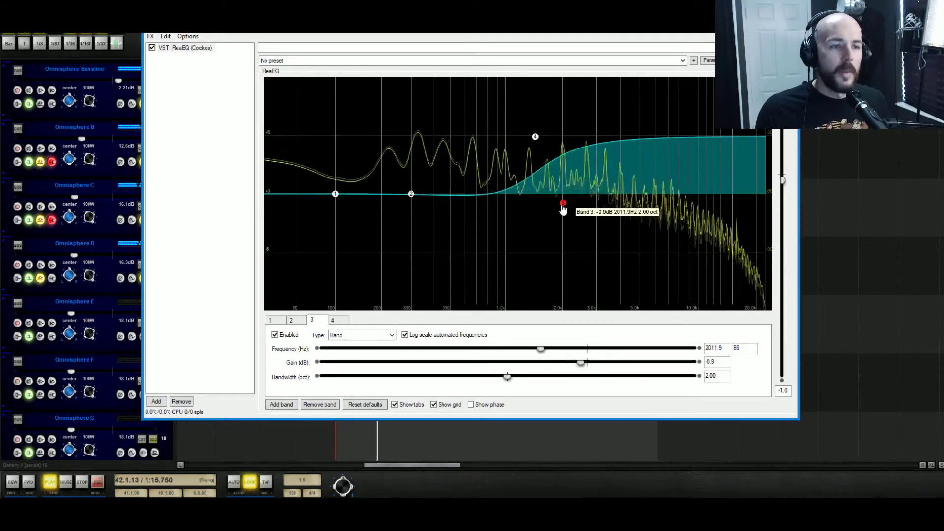
pyautogui.moveTo(563, 210); pyautogui.dragTo(557, 215)
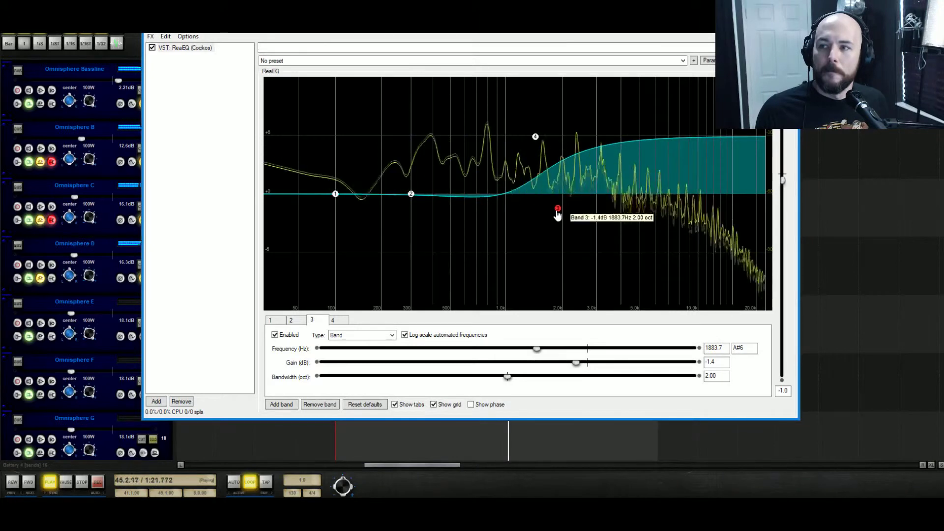
pyautogui.click(152, 48)
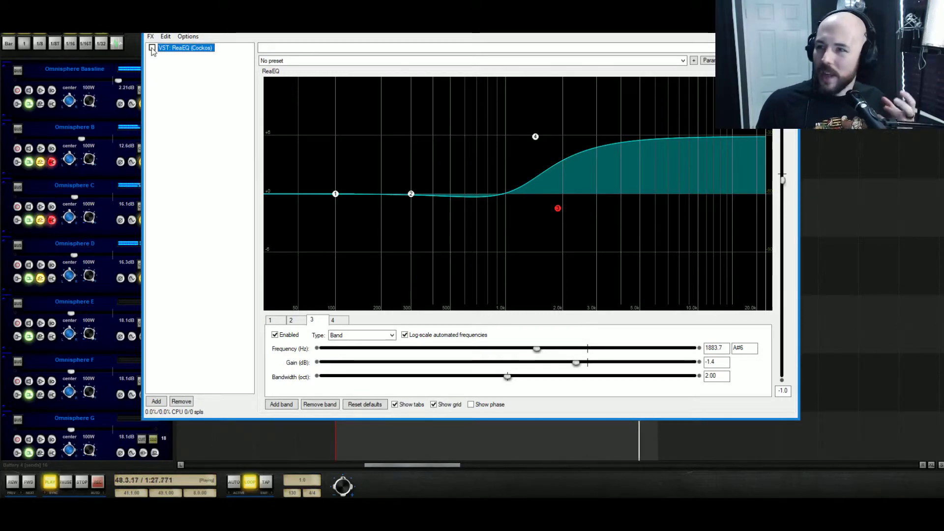
pyautogui.click(151, 48)
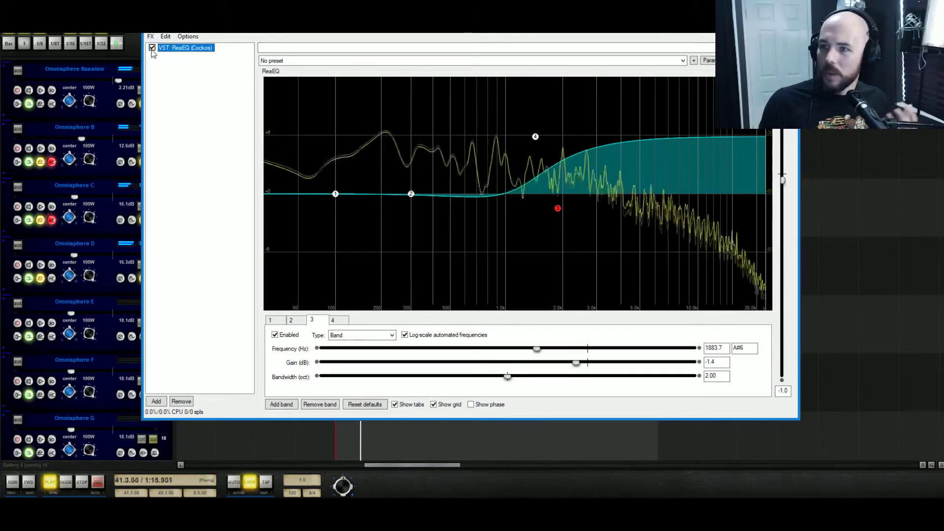
# Step: Add a fifth ReaEQ band as a high shelf with 1-octave bandwidth
pyautogui.click(282, 403)
pyautogui.click(362, 335)
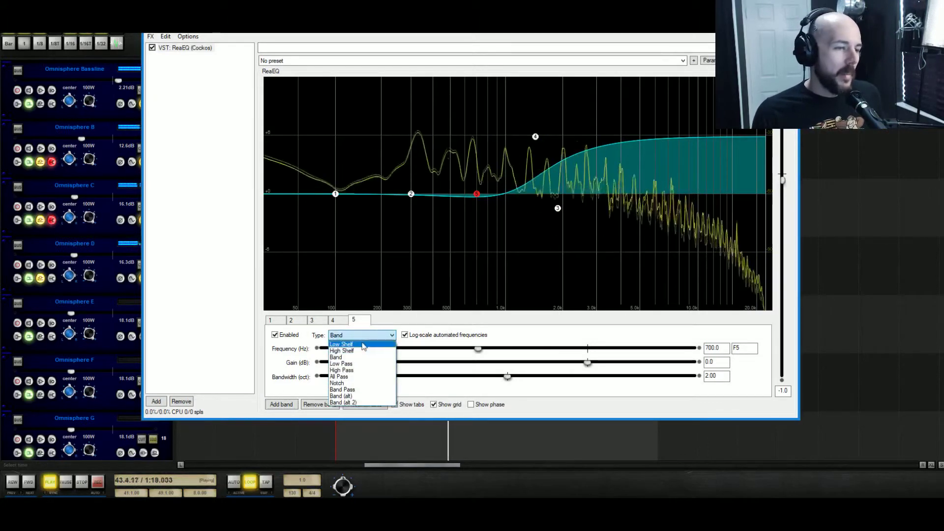
pyautogui.click(363, 350)
pyautogui.doubleClick(716, 376)
pyautogui.write('1')
# Step: Set band 5 to 10000 Hz with a 4.6 dB boost, toggling it to compare
pyautogui.doubleClick(716, 347)
pyautogui.write('1000')
pyautogui.press('Return')
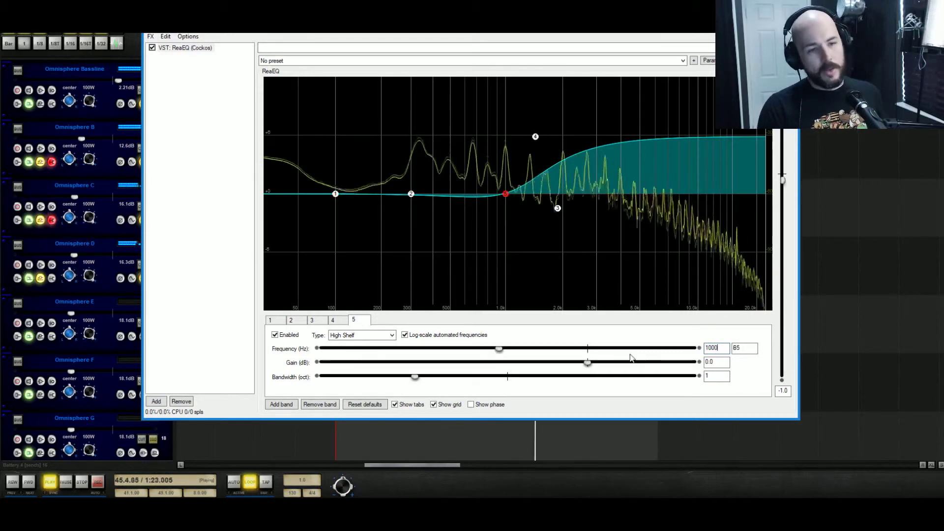
pyautogui.write('0')
pyautogui.press('Return')
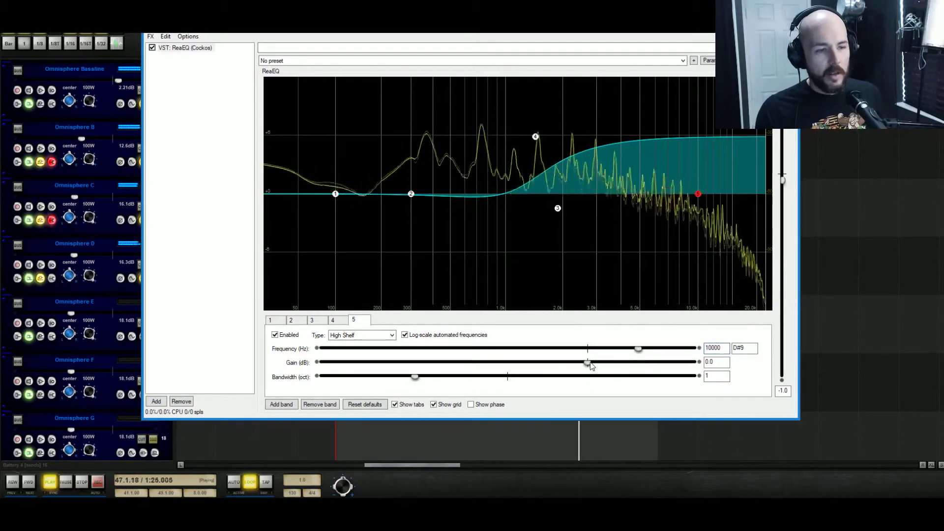
pyautogui.moveTo(590, 365); pyautogui.dragTo(629, 369)
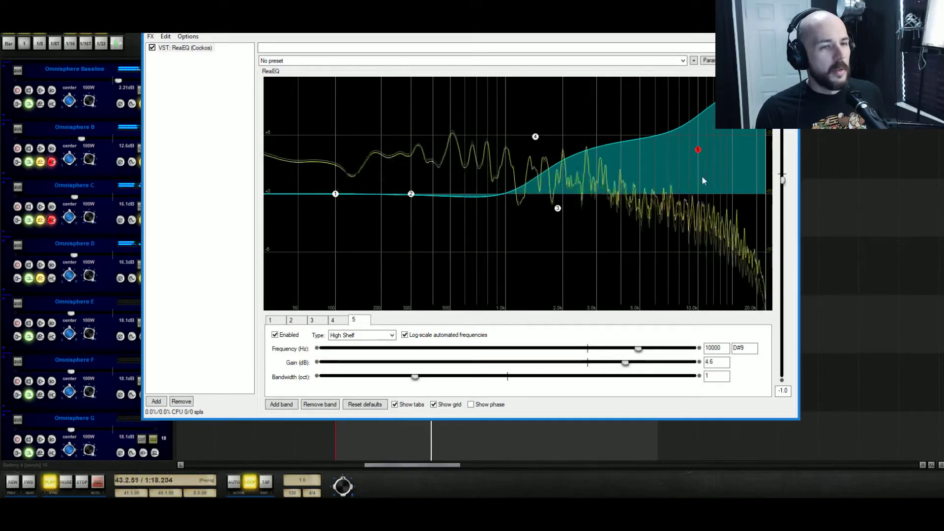
pyautogui.click(275, 335)
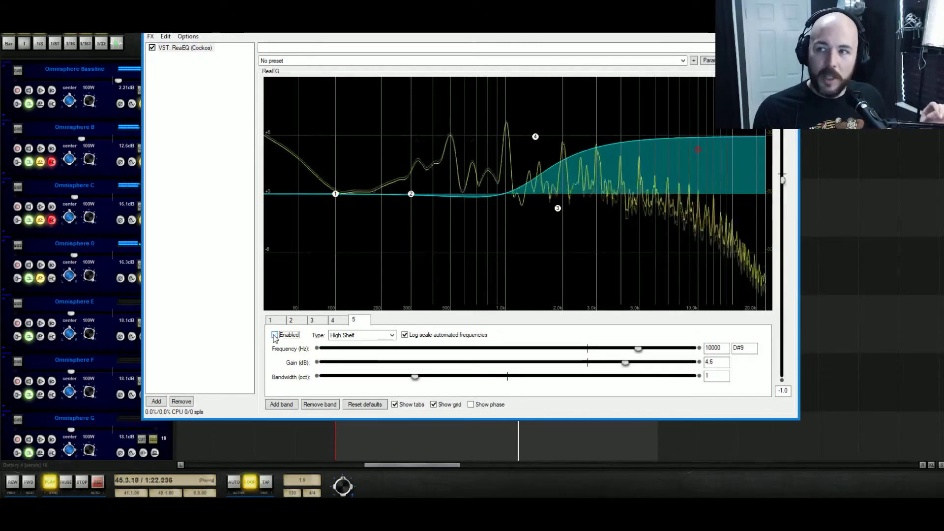
pyautogui.click(274, 335)
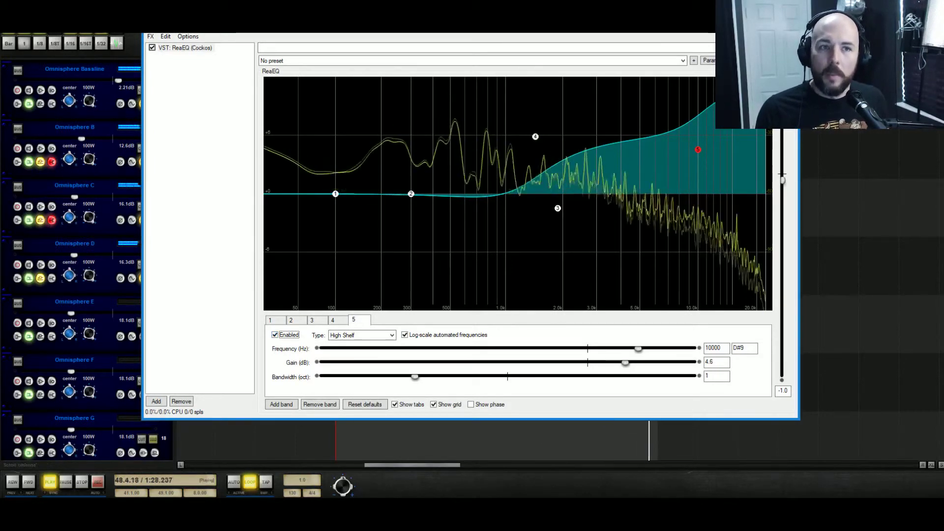
# Step: Close ReaEQ, set Omnisphere D to -17.7 dB and raise its Shimmer Reverb send
pyautogui.hotkey('alt', 'F4')
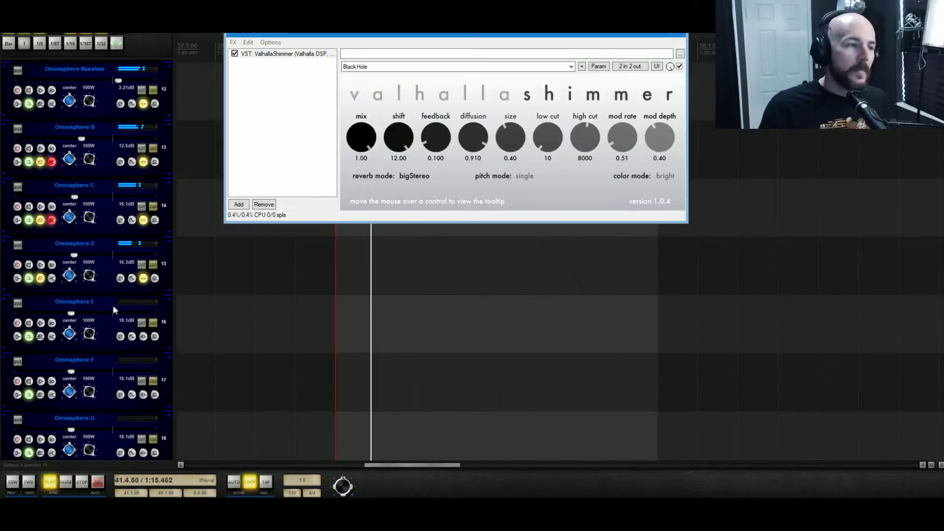
pyautogui.click(42, 284)
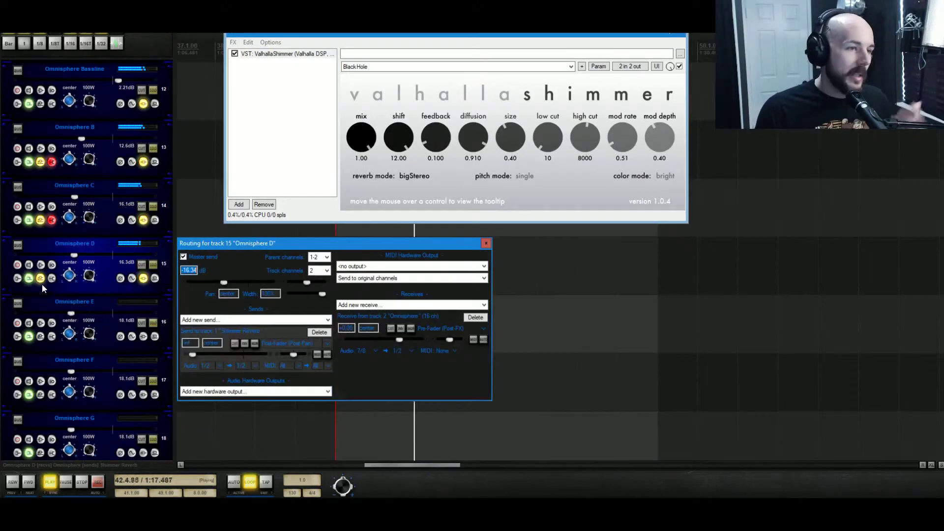
pyautogui.moveTo(72, 256); pyautogui.dragTo(70, 256)
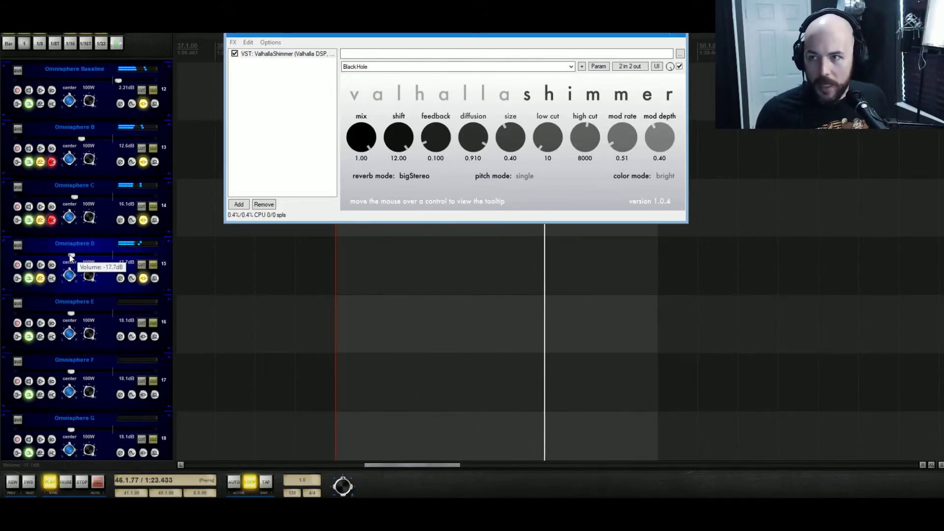
pyautogui.click(52, 264)
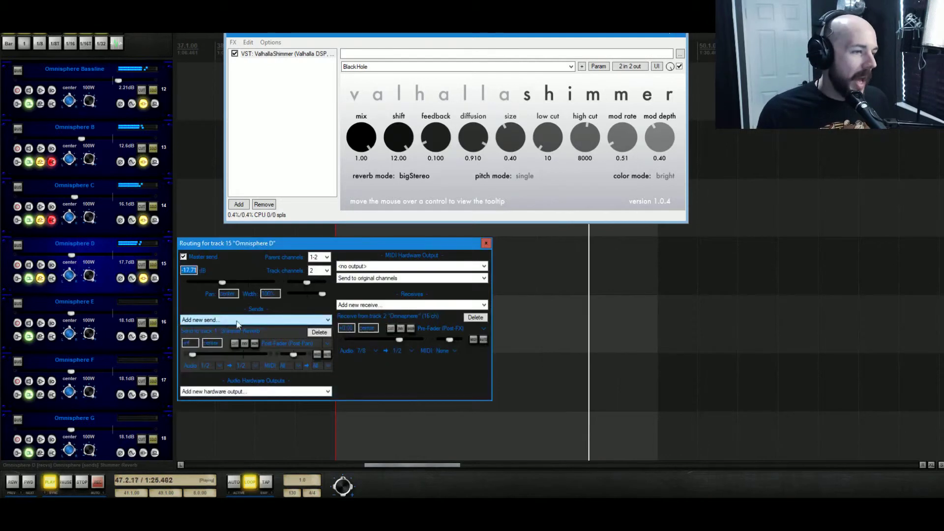
pyautogui.moveTo(202, 355); pyautogui.dragTo(238, 356)
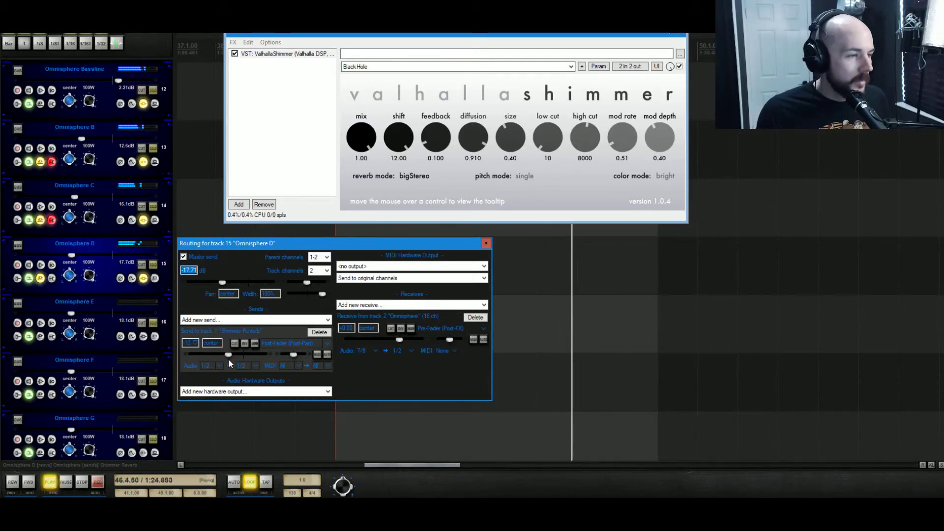
# Step: Switch Valhalla Shimmer from bigStereo to mediumStereo mode and audition the reverb
pyautogui.click(191, 343)
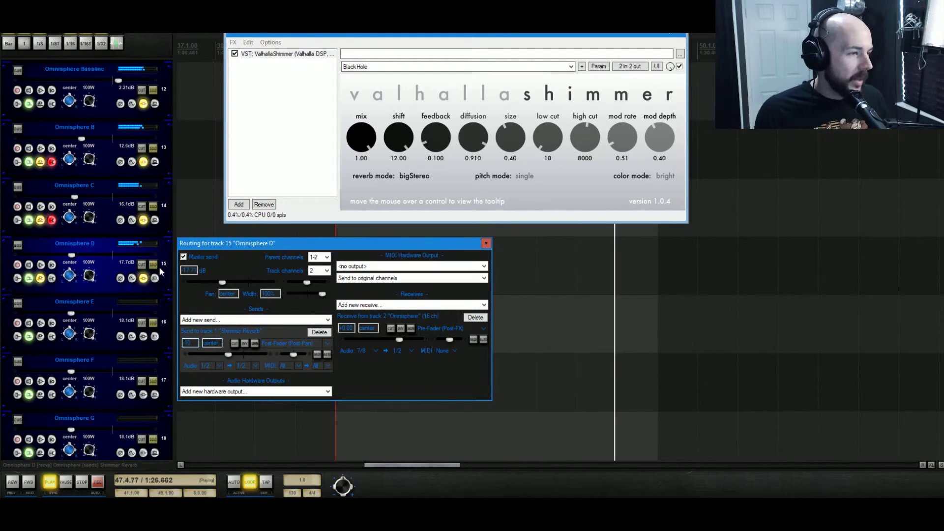
pyautogui.scroll(10, 188, 196)
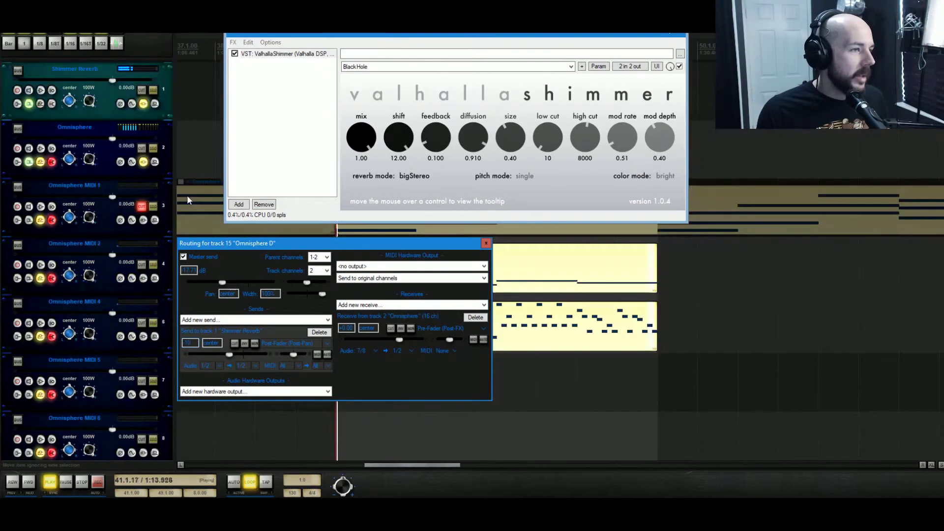
pyautogui.scroll(-4, 196, 202)
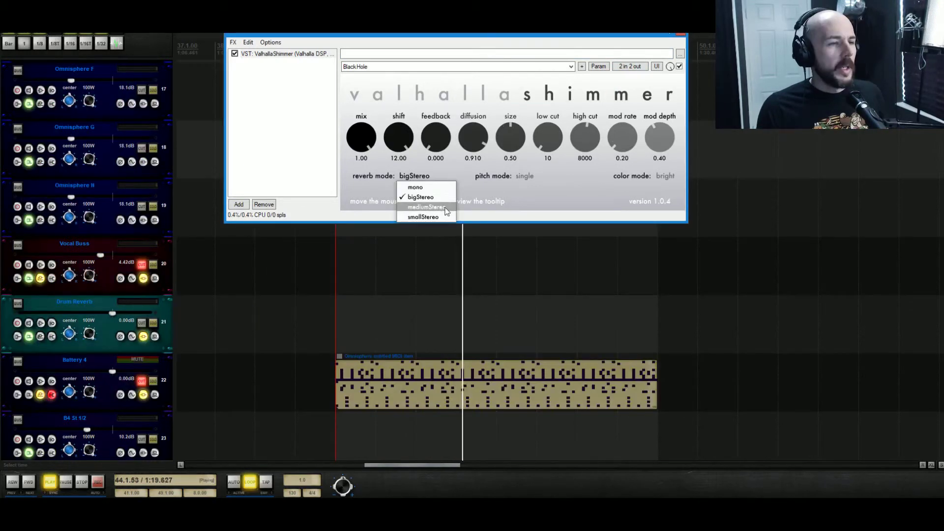
pyautogui.click(415, 205)
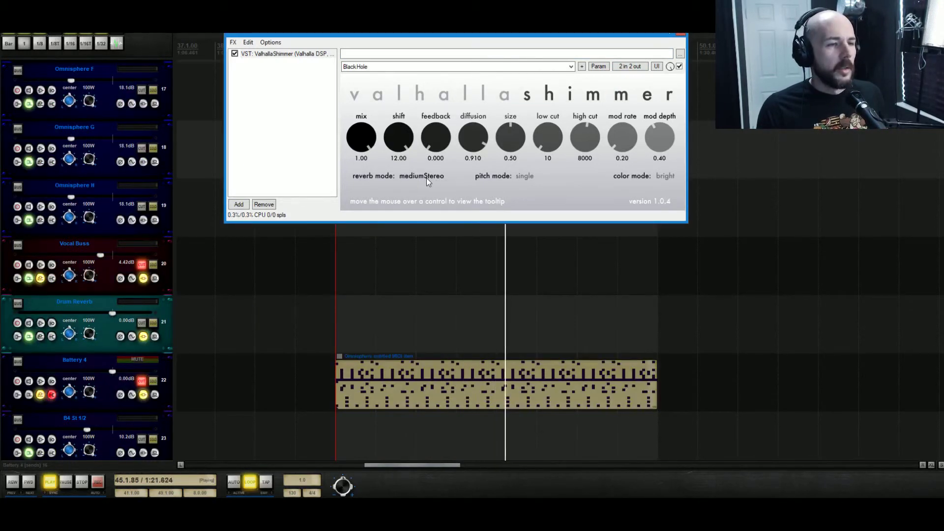
pyautogui.press('space')
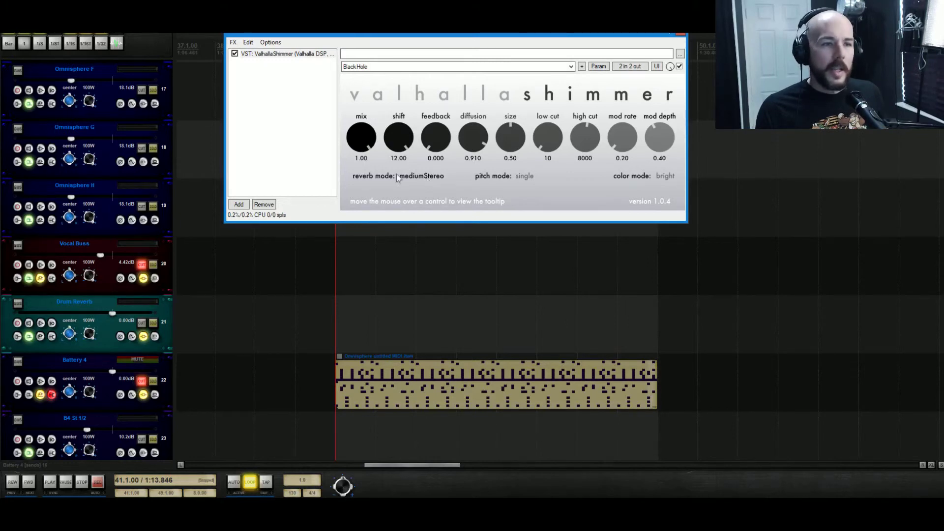
pyautogui.press('space')
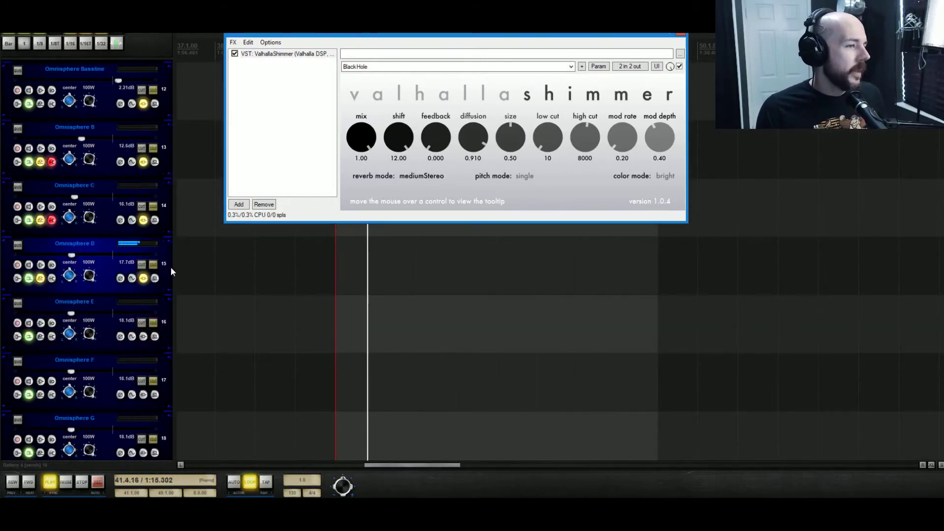
pyautogui.scroll(5, 153, 246)
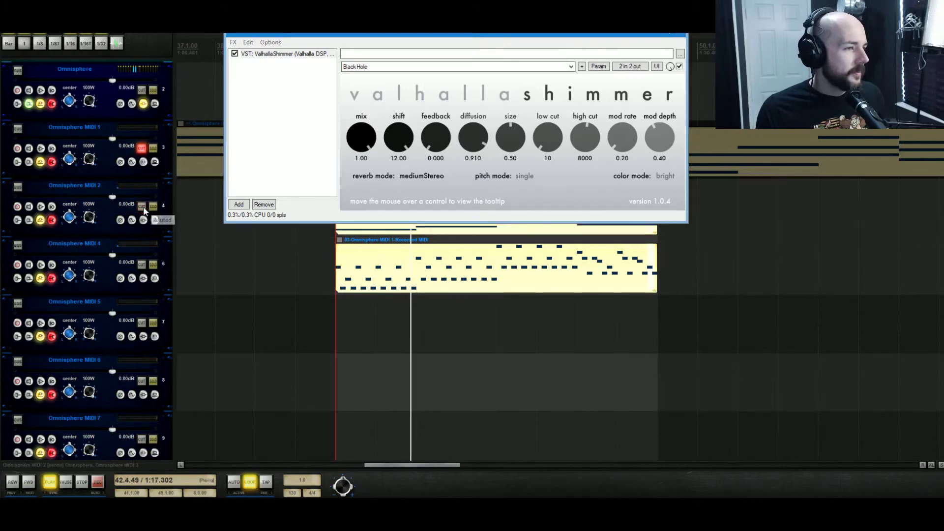
pyautogui.scroll(-6, 148, 211)
pyautogui.press('space')
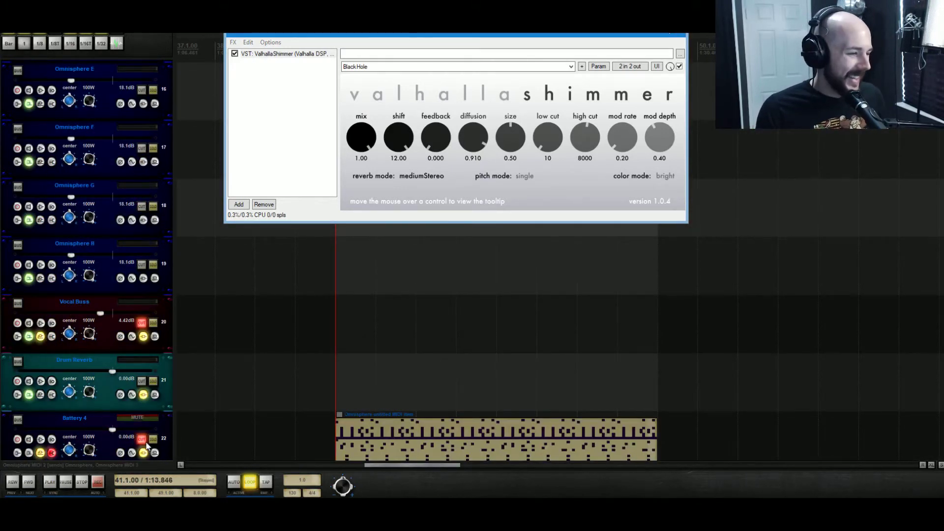
# Step: Unmute Battery 4 and close the ValhallaShimmer FX window
pyautogui.click(141, 442)
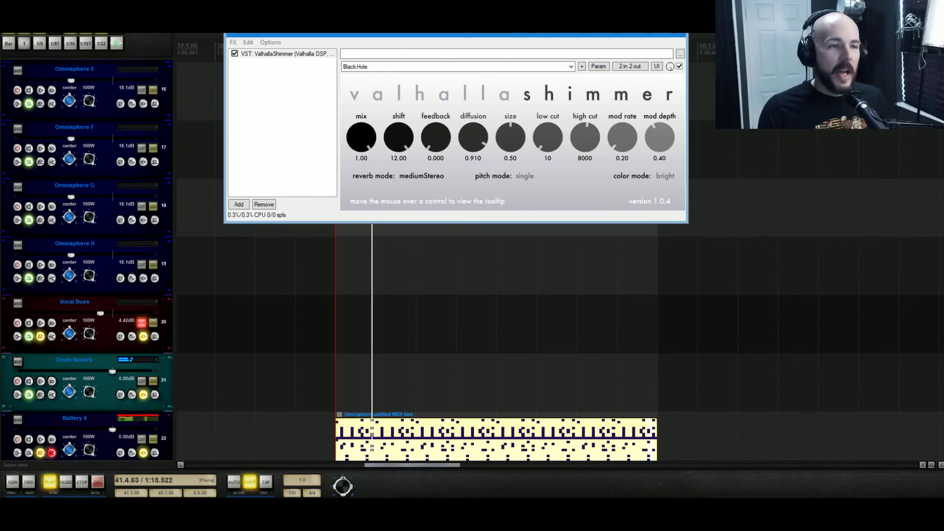
pyautogui.click(683, 30)
pyautogui.scroll(5, 313, 313)
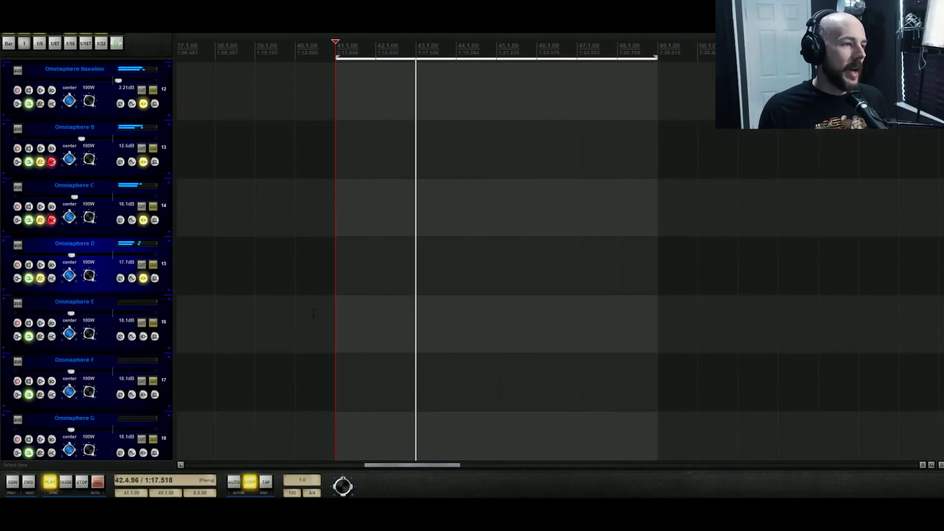